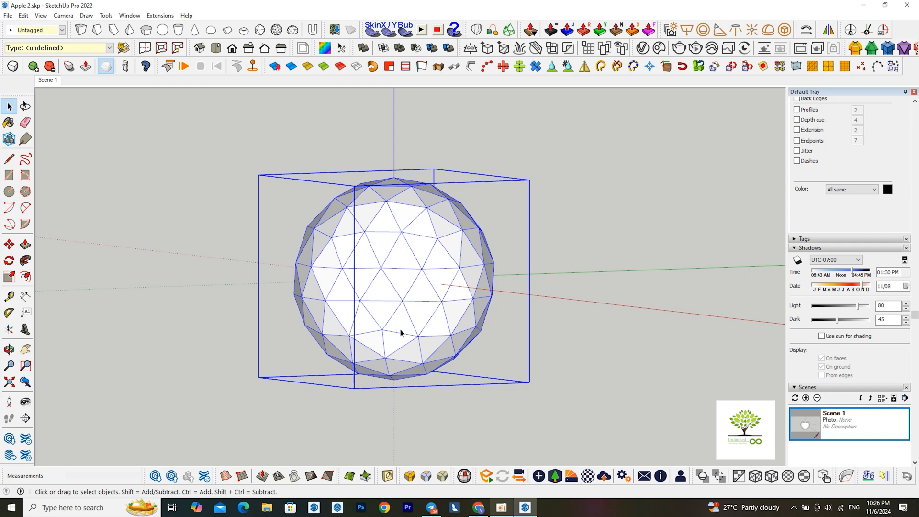
Create an NxN FFD cage around the sphere with width, depth and height 5 and subdivide set to false
{"action": "right_click", "coordinate": [415, 330]}
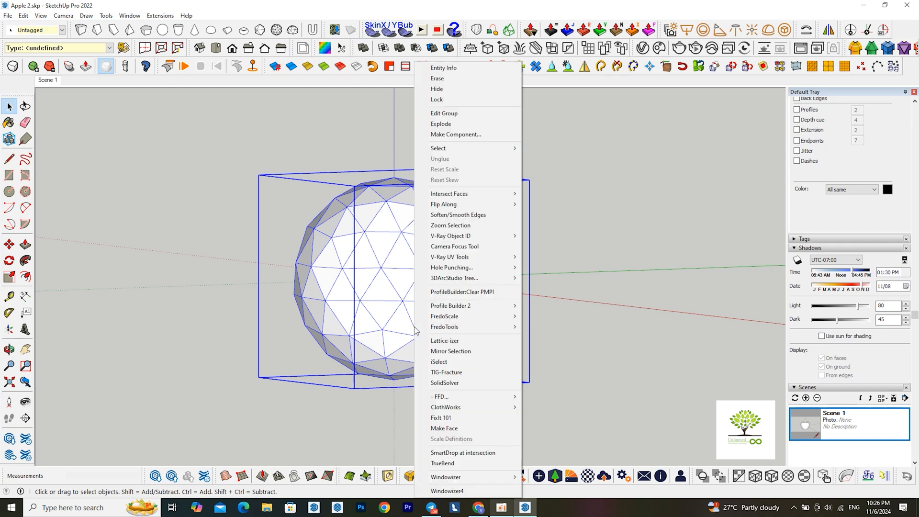
{"action": "mouse_move", "coordinate": [448, 399]}
{"action": "left_click", "coordinate": [554, 418]}
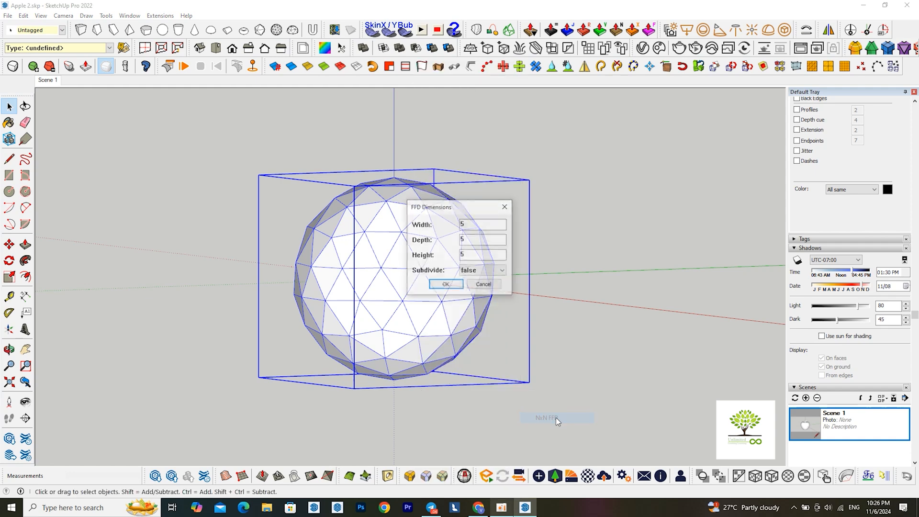
{"action": "left_click", "coordinate": [446, 285]}
{"action": "middle_click_drag", "start_coordinate": [554, 331], "coordinate": [530, 294]}
{"action": "mouse_move", "coordinate": [406, 346]}
{"action": "middle_mouse_down"}
{"action": "mouse_move", "coordinate": [400, 326]}
{"action": "mouse_move", "coordinate": [404, 341]}
{"action": "middle_mouse_up"}
{"action": "scroll", "coordinate": [404, 341], "scroll_direction": "up", "scroll_amount": 1}
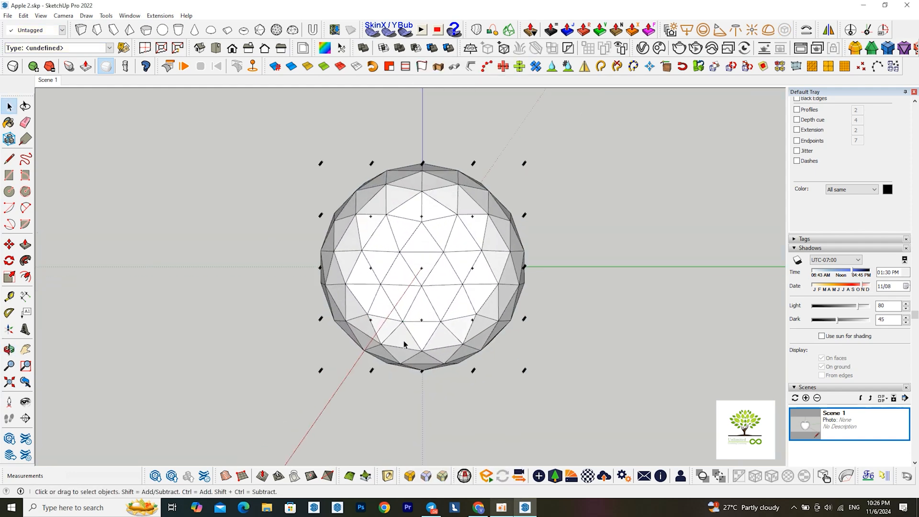
Open the FFD control-point group for editing and scale the bottom layer of points inward about its centre
{"action": "double_click", "coordinate": [389, 372]}
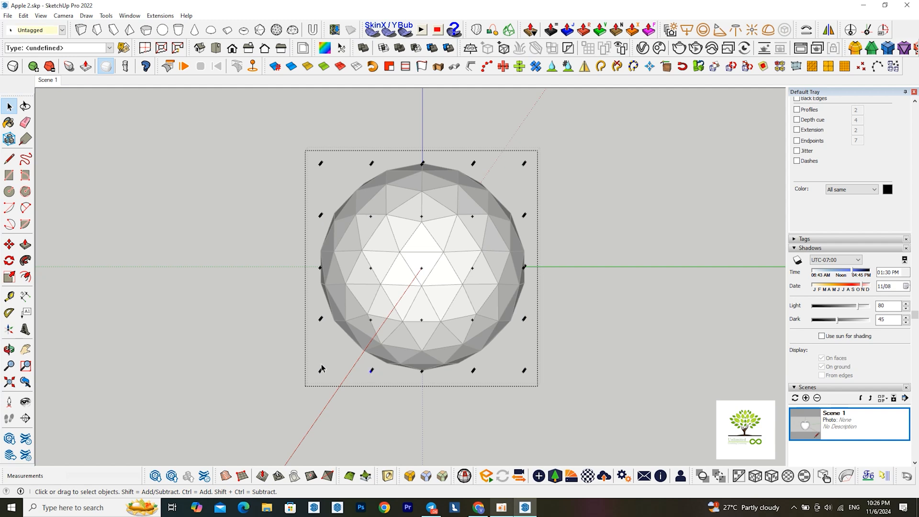
{"action": "left_click_drag", "start_coordinate": [289, 358], "coordinate": [532, 416]}
{"action": "middle_click_drag", "start_coordinate": [389, 389], "coordinate": [363, 410]}
{"action": "scroll", "coordinate": [362, 405], "scroll_direction": "up", "scroll_amount": 2}
{"action": "key", "text": "s"}
{"action": "left_click_drag", "start_coordinate": [305, 378], "coordinate": [352, 384]}
{"action": "scroll", "coordinate": [378, 387], "scroll_direction": "down", "scroll_amount": 2}
{"action": "mouse_move", "coordinate": [387, 385]}
{"action": "middle_mouse_down"}
{"action": "mouse_move", "coordinate": [417, 365]}
{"action": "mouse_move", "coordinate": [411, 358]}
{"action": "mouse_move", "coordinate": [379, 383]}
{"action": "middle_mouse_up"}
{"action": "scroll", "coordinate": [391, 370], "scroll_direction": "down", "scroll_amount": 1}
{"action": "scroll", "coordinate": [387, 369], "scroll_direction": "down", "scroll_amount": 1}
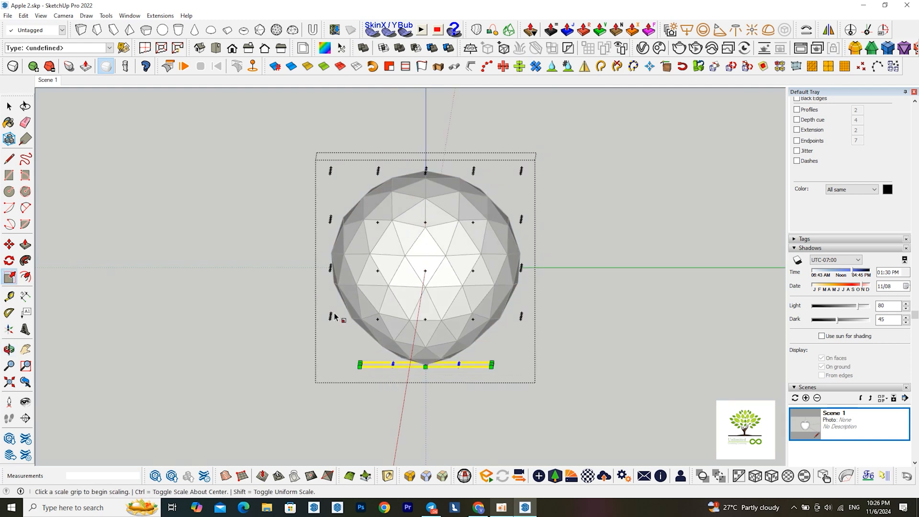
{"action": "key", "text": "space"}
Scale the second-lowest layer of control points slightly inward about its centre
{"action": "left_click_drag", "start_coordinate": [305, 299], "coordinate": [569, 345]}
{"action": "scroll", "coordinate": [422, 329], "scroll_direction": "up", "scroll_amount": 2}
{"action": "key", "text": "s"}
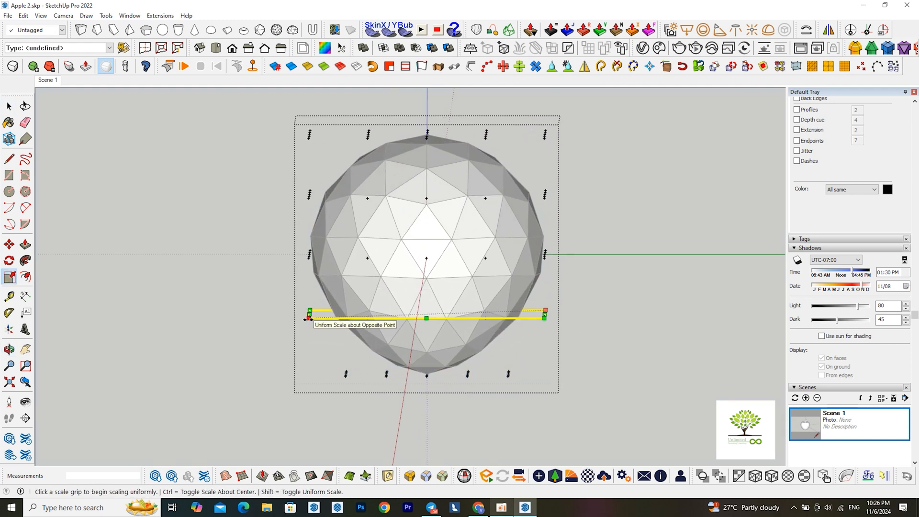
{"action": "left_click_drag", "start_coordinate": [309, 316], "coordinate": [326, 324], "text": "ctrl"}
{"action": "scroll", "coordinate": [391, 334], "scroll_direction": "down", "scroll_amount": 1}
{"action": "mouse_move", "coordinate": [452, 364]}
{"action": "middle_mouse_down"}
{"action": "mouse_move", "coordinate": [435, 343]}
{"action": "mouse_move", "coordinate": [436, 356]}
{"action": "middle_mouse_up"}
{"action": "key", "text": "space"}
Scale the top layer of control points about its centre by about 0.88
{"action": "left_click_drag", "start_coordinate": [271, 129], "coordinate": [559, 207]}
{"action": "middle_click_drag", "start_coordinate": [324, 218], "coordinate": [379, 203]}
{"action": "key", "text": "s"}
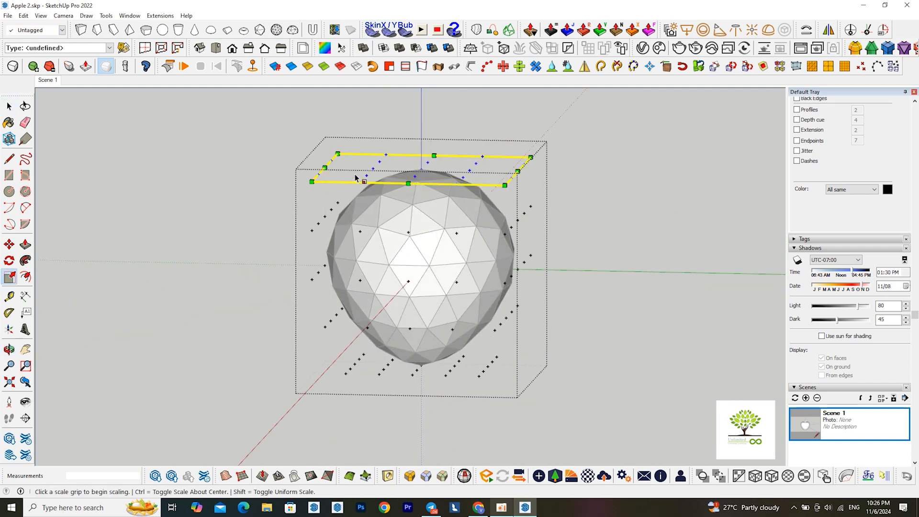
{"action": "left_click_drag", "start_coordinate": [313, 182], "coordinate": [325, 180]}
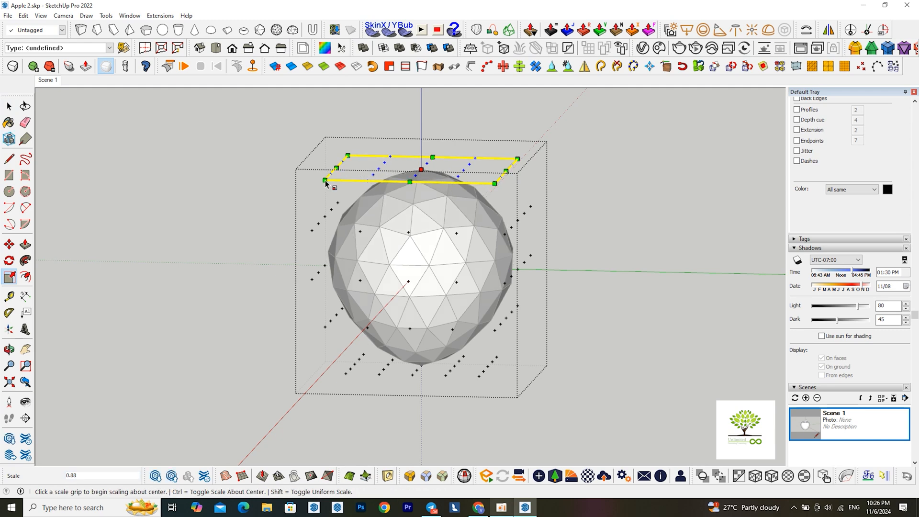
{"action": "key", "text": "space"}
{"action": "scroll", "coordinate": [435, 332], "scroll_direction": "down", "scroll_amount": 1}
{"action": "mouse_move", "coordinate": [435, 333]}
{"action": "middle_mouse_down"}
{"action": "mouse_move", "coordinate": [423, 313]}
{"action": "mouse_move", "coordinate": [433, 317]}
{"action": "middle_mouse_up"}
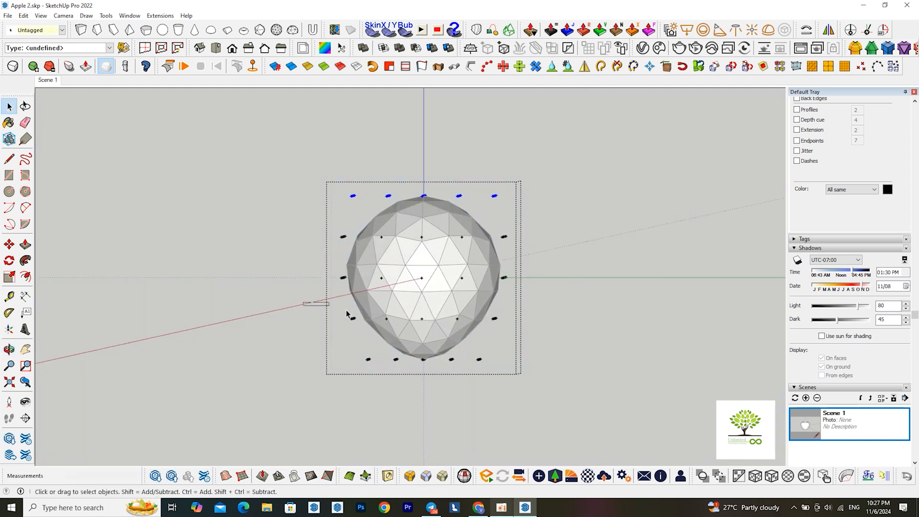
{"action": "left_click_drag", "start_coordinate": [348, 315], "coordinate": [492, 356]}
{"action": "key", "text": "m"}
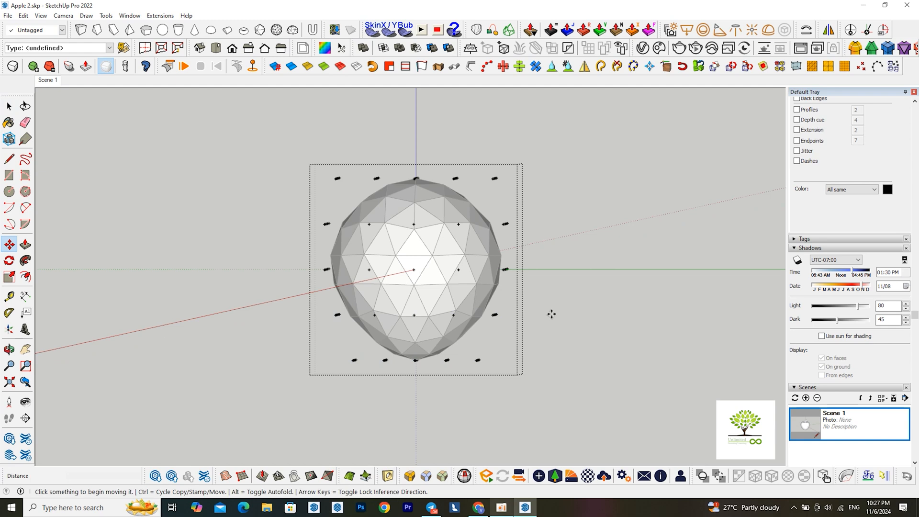
{"action": "key", "text": "space"}
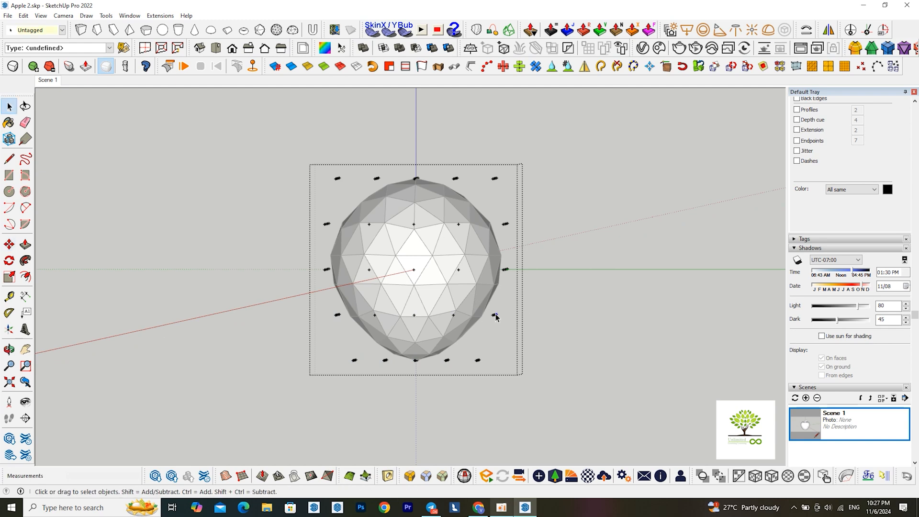
Move the two lowest layers of control points down the blue axis by about 19 mm
{"action": "left_click_drag", "start_coordinate": [295, 304], "coordinate": [510, 398]}
{"action": "key", "text": "m"}
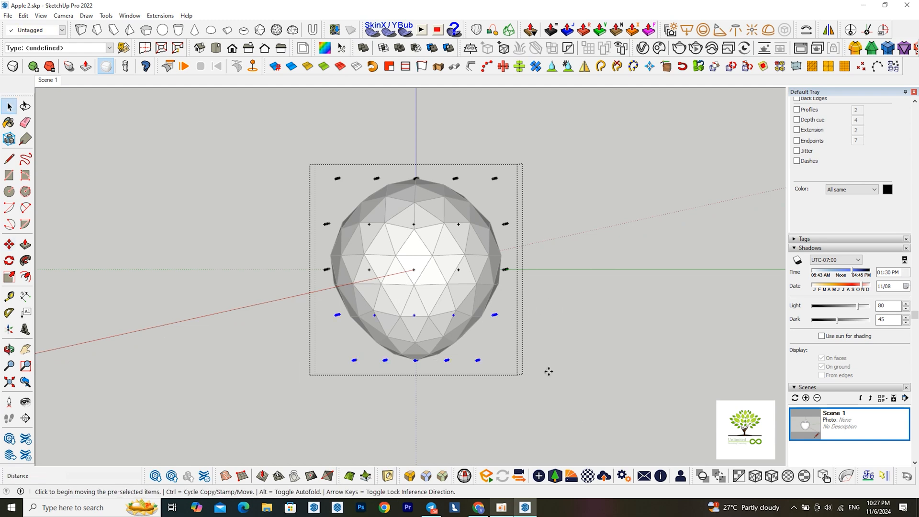
{"action": "left_click", "coordinate": [537, 303]}
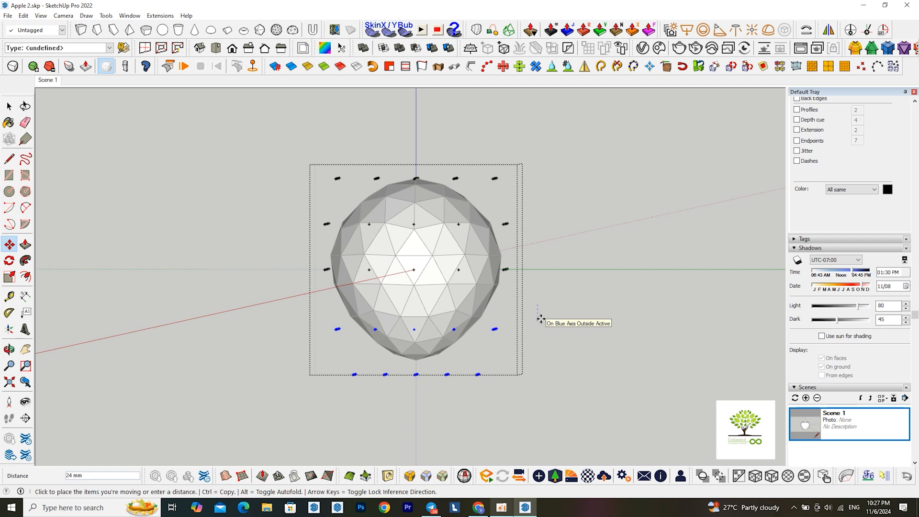
{"action": "left_click", "coordinate": [537, 316]}
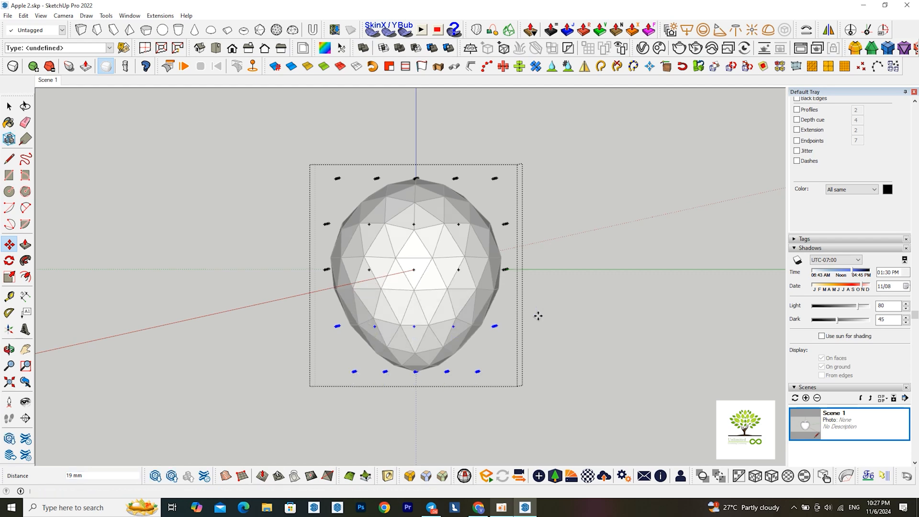
{"action": "key", "text": "space"}
Move the top layer's centre control point down the blue axis by about 540 mm, then slightly further, to dimple the top
{"action": "middle_click_drag", "start_coordinate": [403, 294], "coordinate": [415, 354]}
{"action": "scroll", "coordinate": [415, 193], "scroll_direction": "up", "scroll_amount": 4}
{"action": "scroll", "coordinate": [414, 194], "scroll_direction": "up", "scroll_amount": 2}
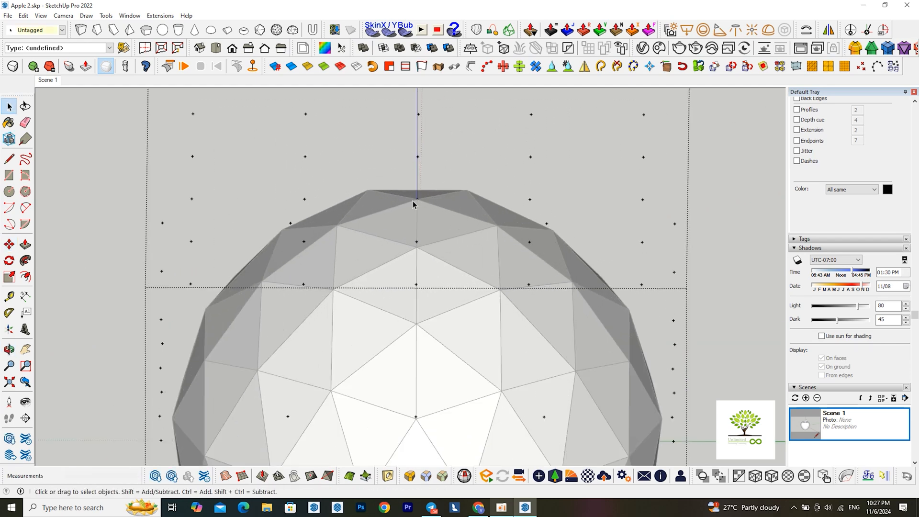
{"action": "key", "text": "m"}
{"action": "left_click", "coordinate": [418, 199]}
{"action": "scroll", "coordinate": [418, 200], "scroll_direction": "down", "scroll_amount": 8}
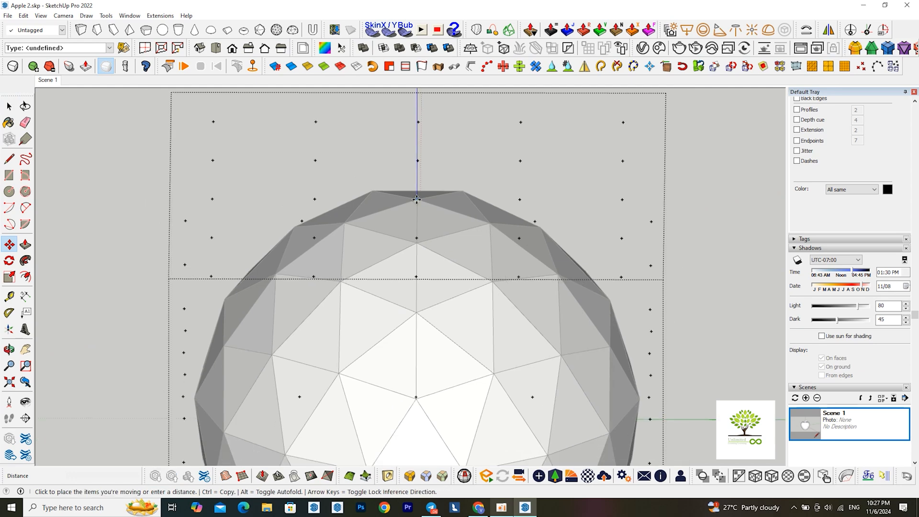
{"action": "middle_click_drag", "start_coordinate": [424, 345], "coordinate": [418, 376]}
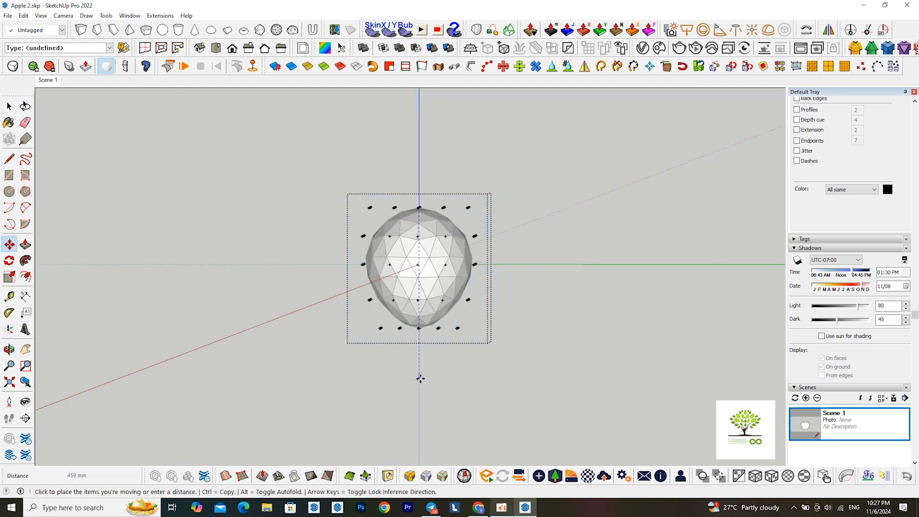
{"action": "left_click", "coordinate": [420, 409]}
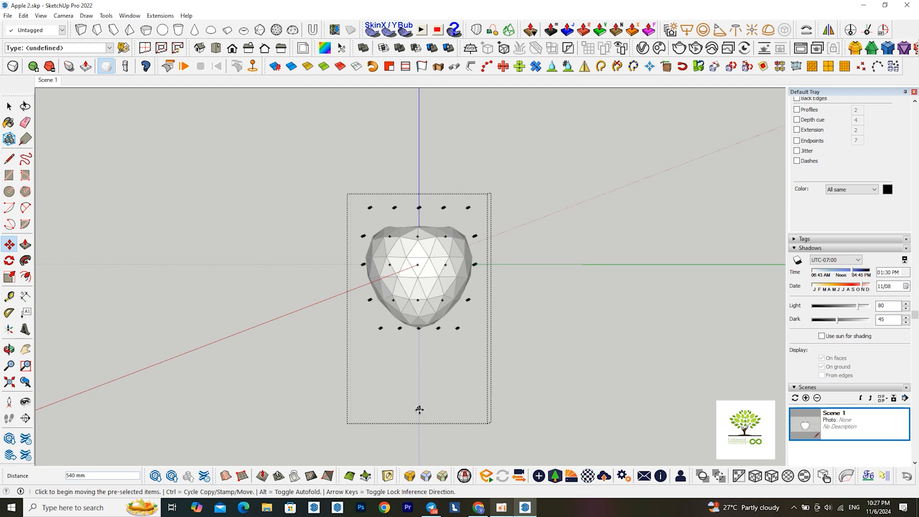
{"action": "left_click", "coordinate": [420, 411]}
{"action": "left_click", "coordinate": [419, 421]}
Move the bottom layer's centre control point up the blue axis by about 486 mm to push in the base
{"action": "scroll", "coordinate": [431, 360], "scroll_direction": "up", "scroll_amount": 5}
{"action": "middle_click_drag", "start_coordinate": [431, 360], "coordinate": [413, 337]}
{"action": "scroll", "coordinate": [412, 339], "scroll_direction": "up", "scroll_amount": 5}
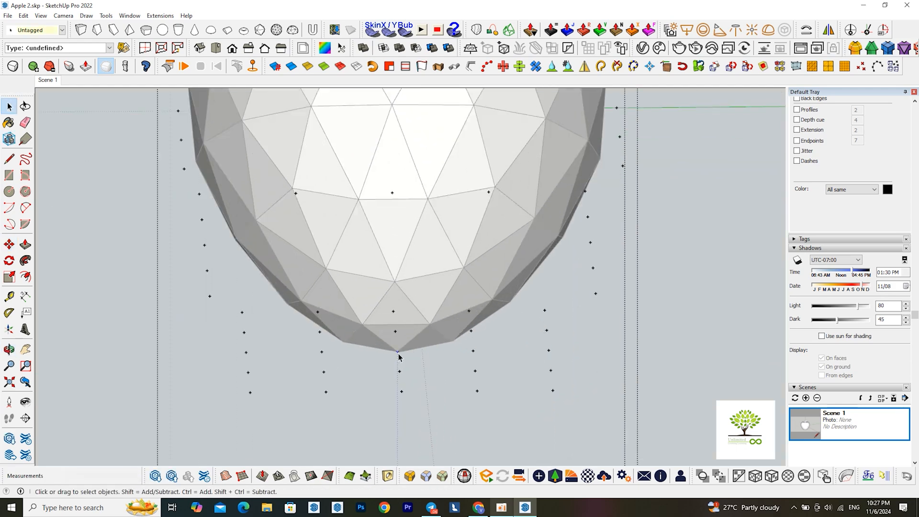
{"action": "key", "text": "m"}
{"action": "left_click", "coordinate": [397, 353]}
{"action": "scroll", "coordinate": [398, 353], "scroll_direction": "down", "scroll_amount": 10}
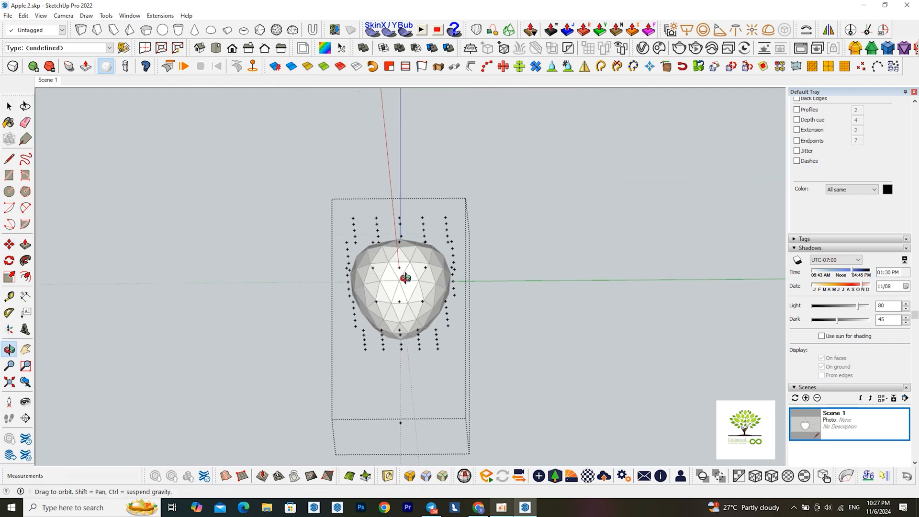
{"action": "left_click", "coordinate": [401, 169]}
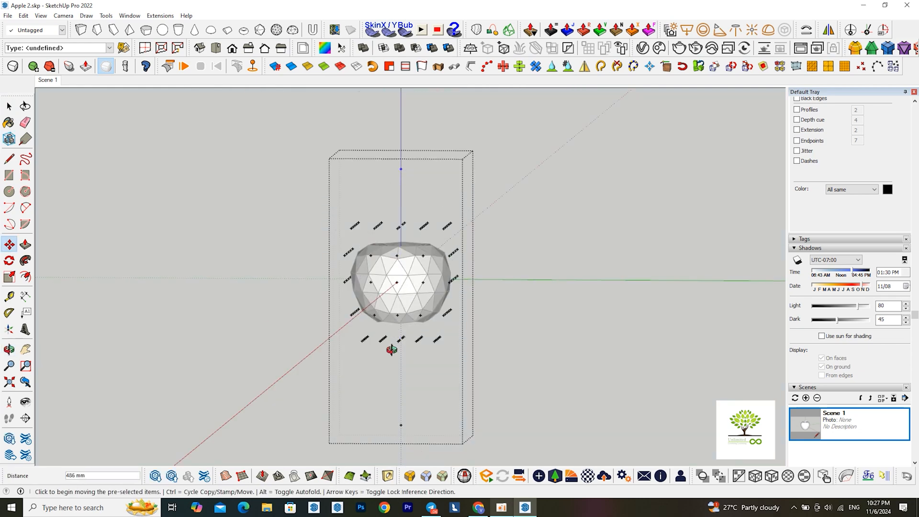
{"action": "mouse_move", "coordinate": [390, 349]}
{"action": "middle_mouse_down"}
{"action": "mouse_move", "coordinate": [411, 230]}
{"action": "mouse_move", "coordinate": [390, 351]}
{"action": "mouse_move", "coordinate": [404, 343]}
{"action": "middle_mouse_up"}
{"action": "scroll", "coordinate": [404, 328], "scroll_direction": "up", "scroll_amount": 5}
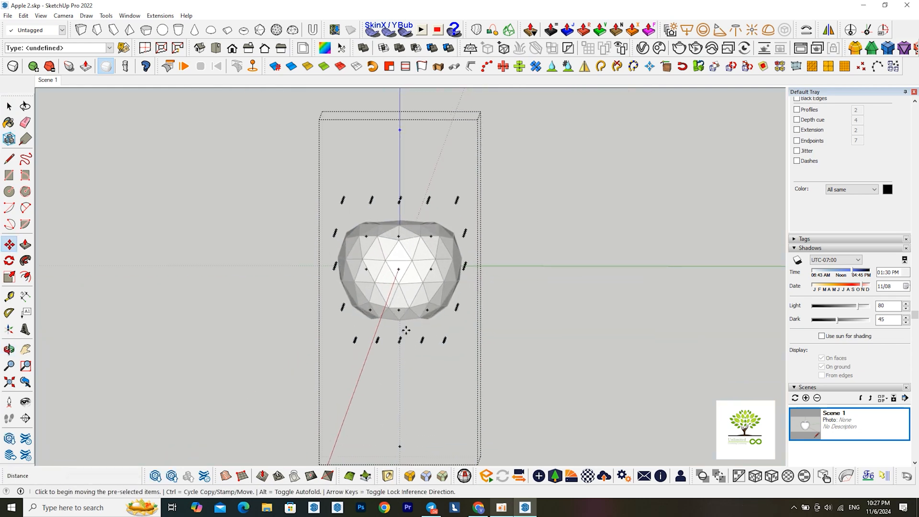
{"action": "key", "text": "space"}
Move the bottom layer of control points down the blue axis by about 20 mm
{"action": "scroll", "coordinate": [391, 328], "scroll_direction": "up", "scroll_amount": 3}
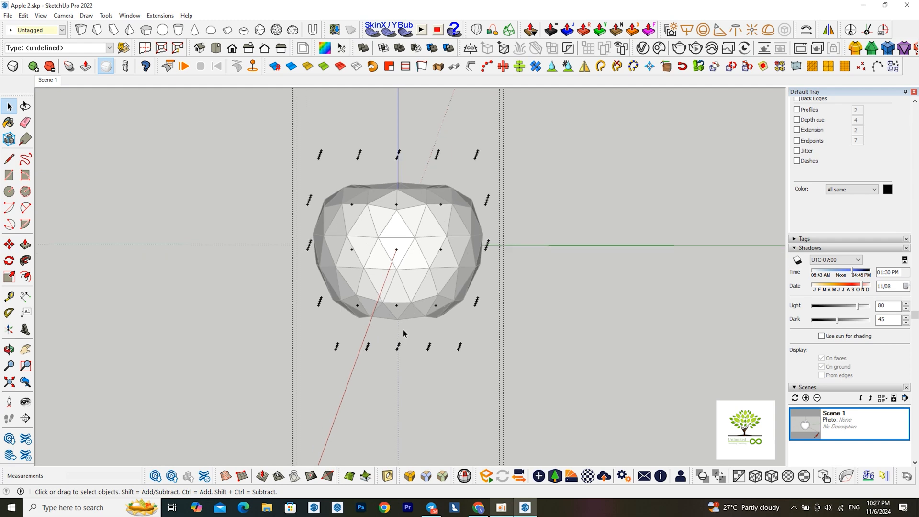
{"action": "left_click_drag", "start_coordinate": [284, 327], "coordinate": [502, 407]}
{"action": "scroll", "coordinate": [413, 382], "scroll_direction": "down", "scroll_amount": 2}
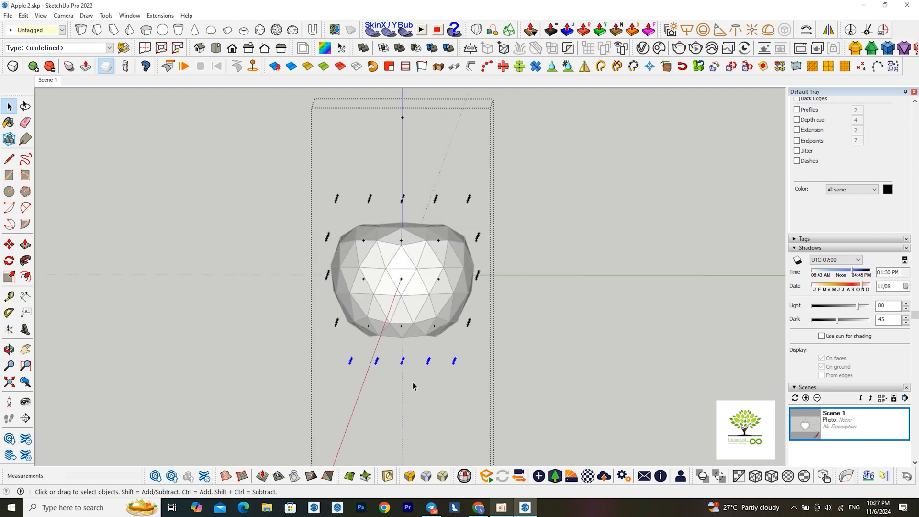
{"action": "scroll", "coordinate": [413, 382], "scroll_direction": "up", "scroll_amount": 1}
{"action": "key", "text": "m"}
{"action": "left_click", "coordinate": [531, 277]}
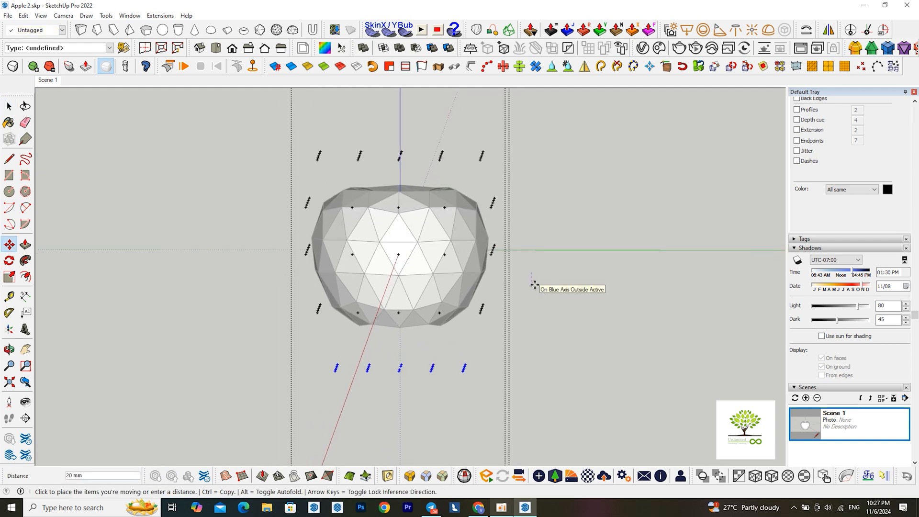
{"action": "left_click", "coordinate": [535, 285]}
{"action": "key", "text": "space"}
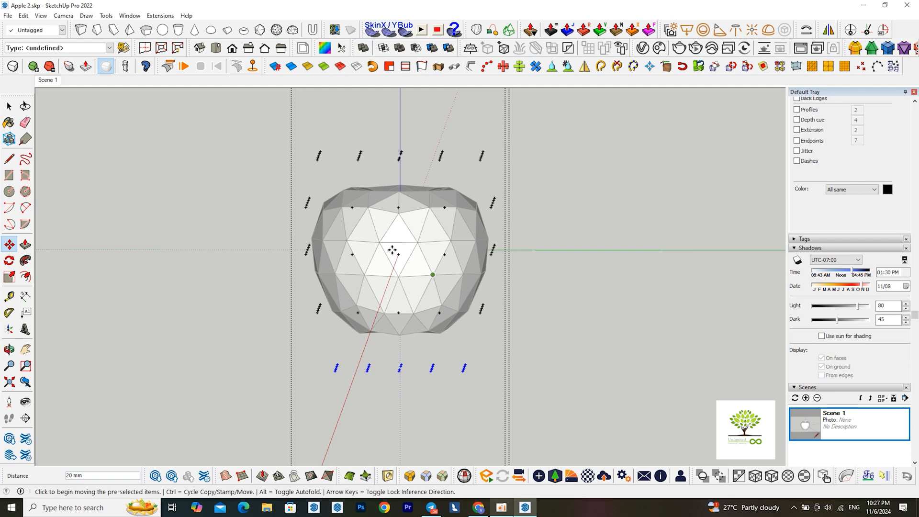
Scale the top two layers of control points uniformly about their centre by about 0.89
{"action": "left_click_drag", "start_coordinate": [258, 117], "coordinate": [565, 234]}
{"action": "key", "text": "s"}
{"action": "scroll", "coordinate": [298, 148], "scroll_direction": "up", "scroll_amount": 2}
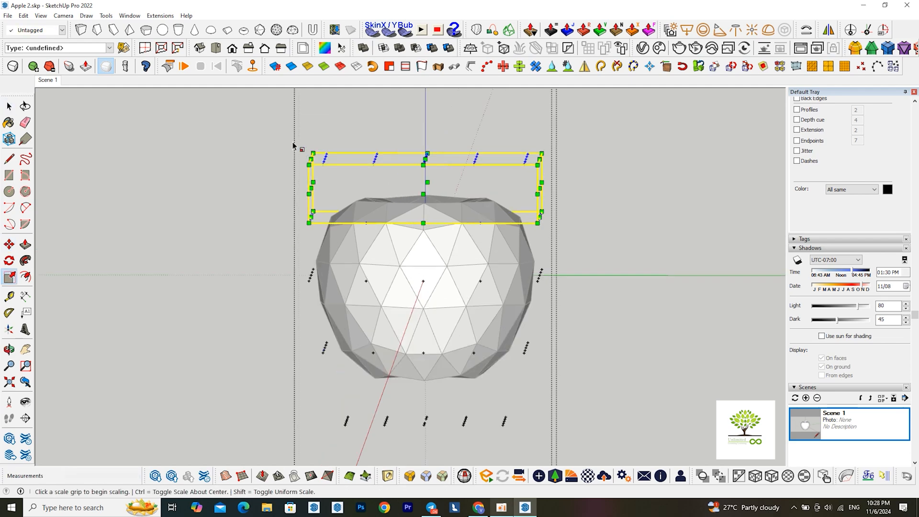
{"action": "left_click", "coordinate": [309, 154]}
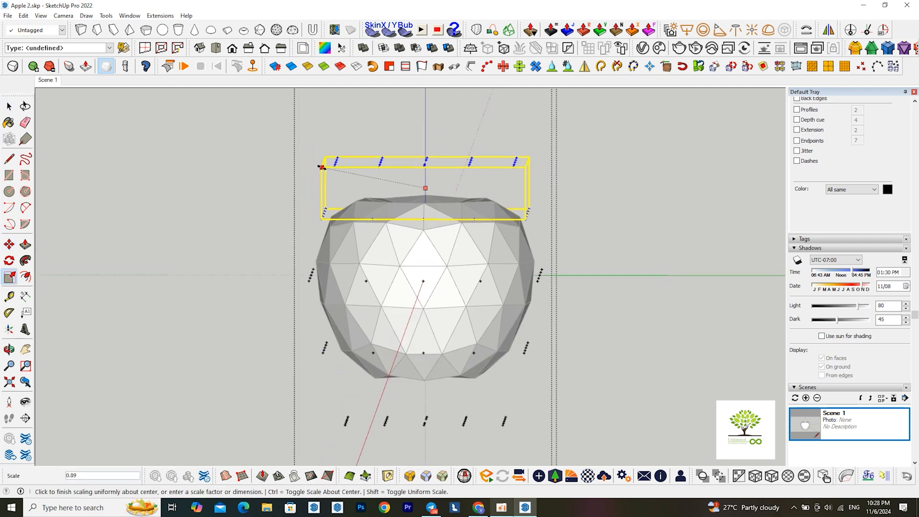
{"action": "left_click", "coordinate": [323, 169]}
{"action": "scroll", "coordinate": [383, 201], "scroll_direction": "down", "scroll_amount": 2}
{"action": "mouse_move", "coordinate": [434, 277]}
{"action": "middle_mouse_down"}
{"action": "mouse_move", "coordinate": [439, 269]}
{"action": "mouse_move", "coordinate": [435, 280]}
{"action": "middle_mouse_up"}
{"action": "key", "text": "space"}
Scale the second-lowest layer of control points about its centre by about 0.84
{"action": "middle_click_drag", "start_coordinate": [416, 356], "coordinate": [339, 318]}
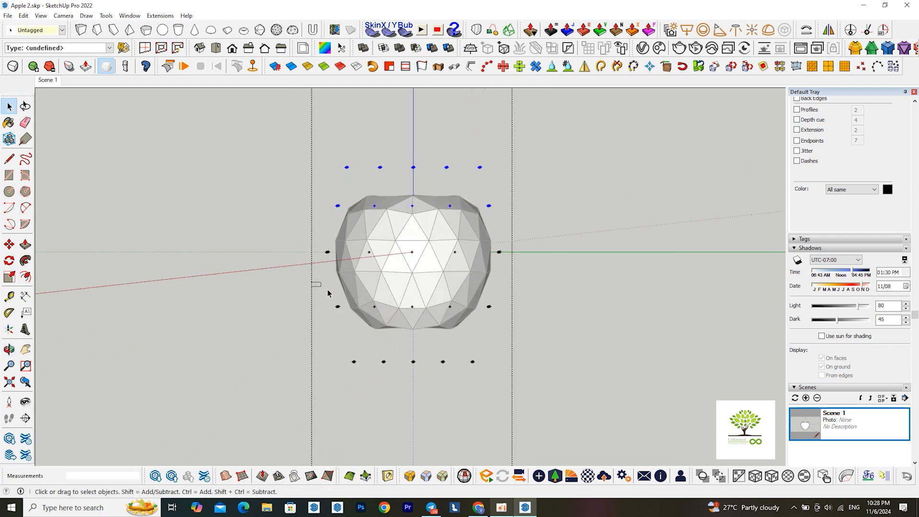
{"action": "left_click_drag", "start_coordinate": [327, 293], "coordinate": [538, 359]}
{"action": "middle_click_drag", "start_coordinate": [385, 269], "coordinate": [394, 288]}
{"action": "key", "text": "s"}
{"action": "scroll", "coordinate": [388, 289], "scroll_direction": "up", "scroll_amount": 3}
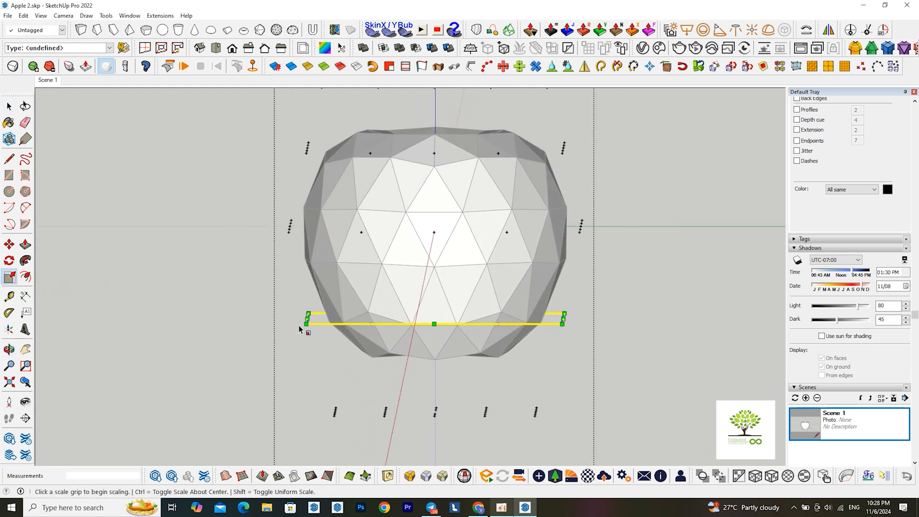
{"action": "left_click", "coordinate": [307, 324]}
{"action": "key", "text": "ctrl"}
{"action": "left_click", "coordinate": [327, 330]}
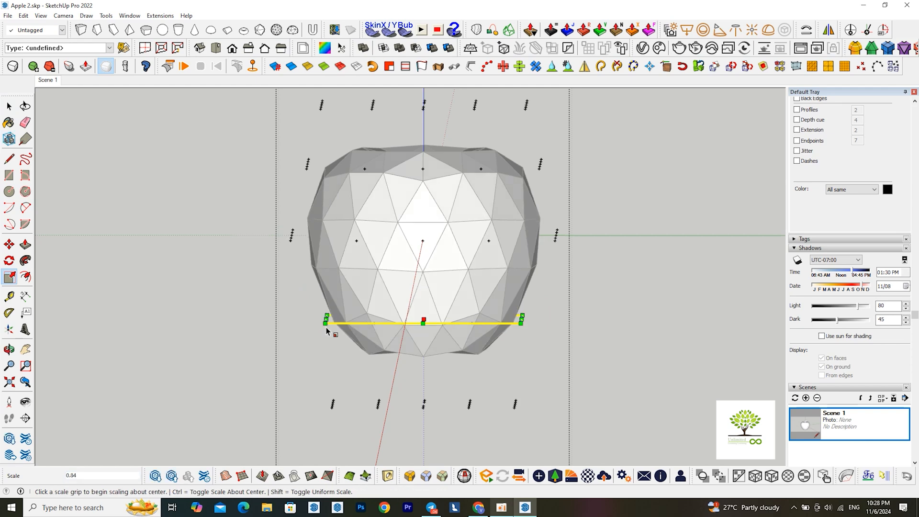
{"action": "scroll", "coordinate": [327, 330], "scroll_direction": "down", "scroll_amount": 3}
{"action": "middle_click_drag", "start_coordinate": [327, 331], "coordinate": [427, 344]}
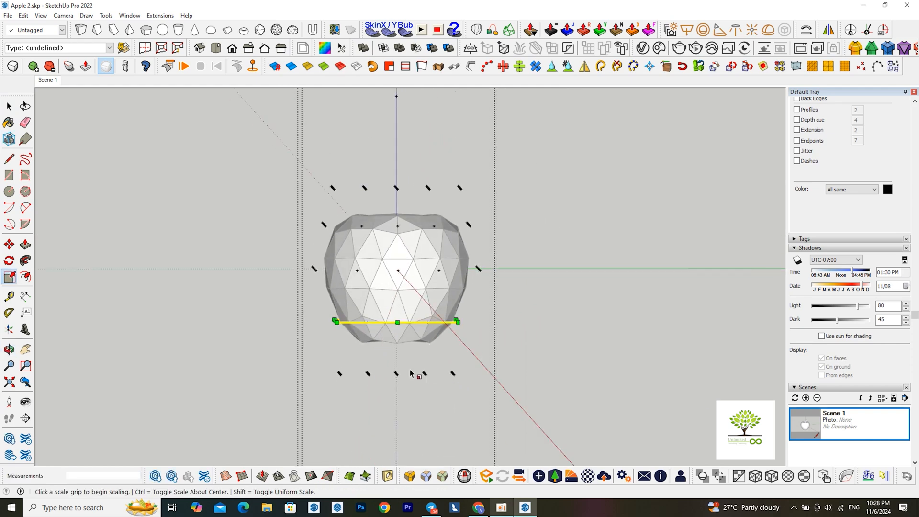
{"action": "key", "text": "space"}
Widen the middle layer of control points by scaling it about its centre by about 1.09
{"action": "left_click_drag", "start_coordinate": [287, 251], "coordinate": [524, 290]}
{"action": "middle_click_drag", "start_coordinate": [483, 296], "coordinate": [314, 280]}
{"action": "key", "text": "s"}
{"action": "left_click", "coordinate": [307, 279]}
{"action": "key", "text": "ctrl"}
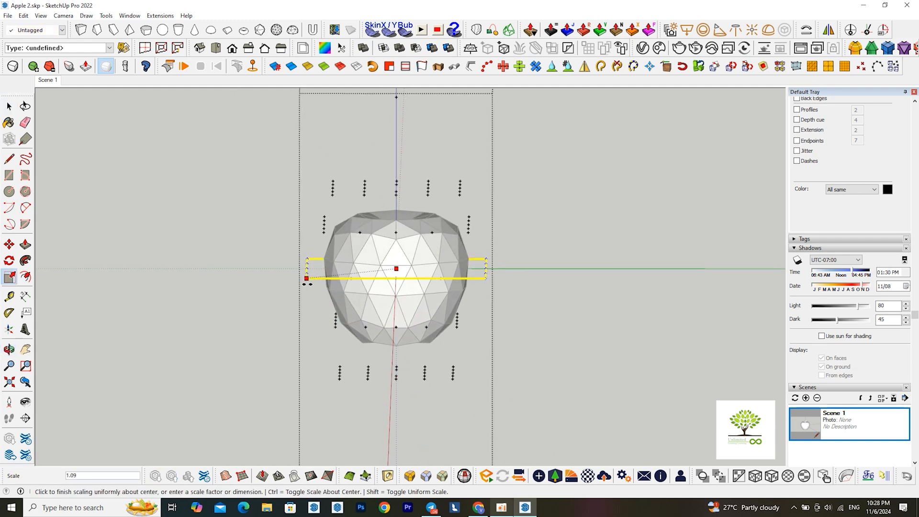
{"action": "left_click", "coordinate": [307, 282]}
{"action": "middle_click_drag", "start_coordinate": [408, 306], "coordinate": [409, 293]}
{"action": "key", "text": "space"}
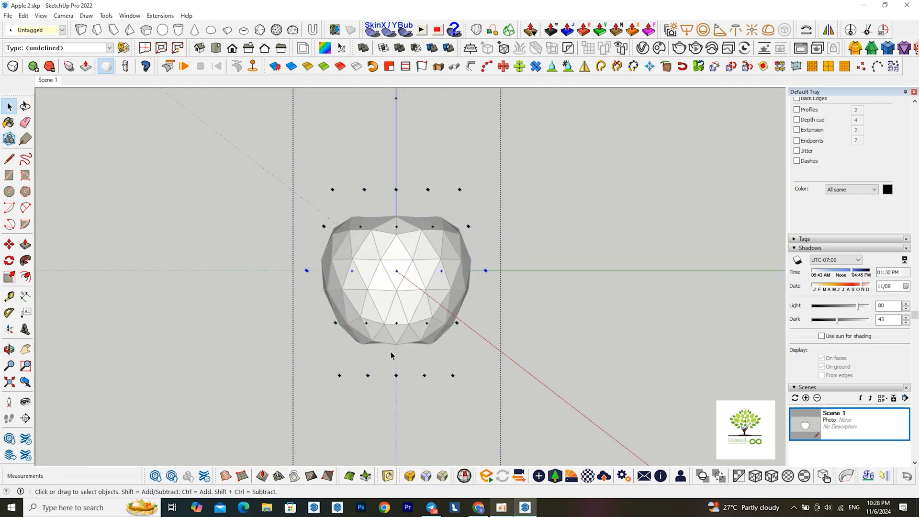
Scale the bottom layer of control points further inward about its centre to narrow the base
{"action": "left_click_drag", "start_coordinate": [283, 355], "coordinate": [439, 401]}
{"action": "middle_click_drag", "start_coordinate": [456, 410], "coordinate": [416, 334]}
{"action": "scroll", "coordinate": [397, 413], "scroll_direction": "up", "scroll_amount": 1}
{"action": "key", "text": "s"}
{"action": "left_click", "coordinate": [327, 375]}
{"action": "key", "text": "ctrl"}
{"action": "left_click", "coordinate": [345, 380]}
{"action": "key", "text": "space"}
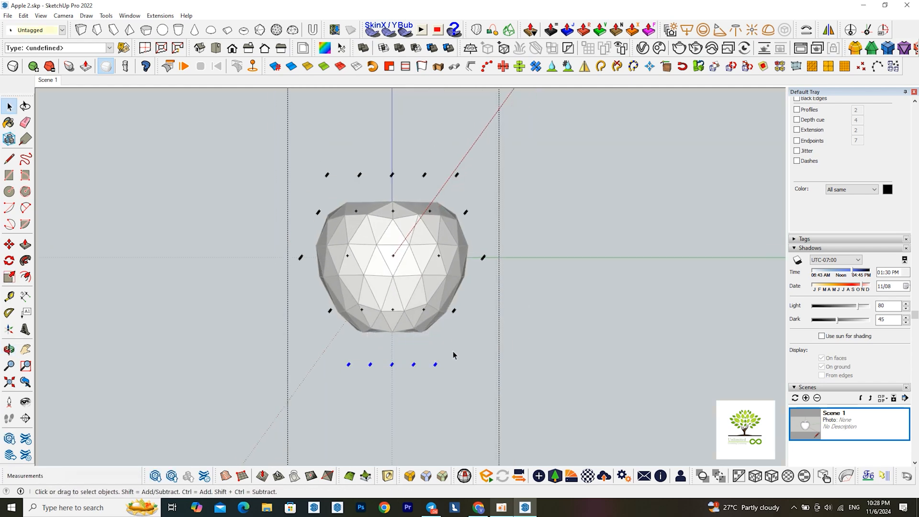
Scale the inner control points of the second-lowest layer inward about their centre by about 0.76
{"action": "scroll", "coordinate": [431, 340], "scroll_direction": "down", "scroll_amount": 1}
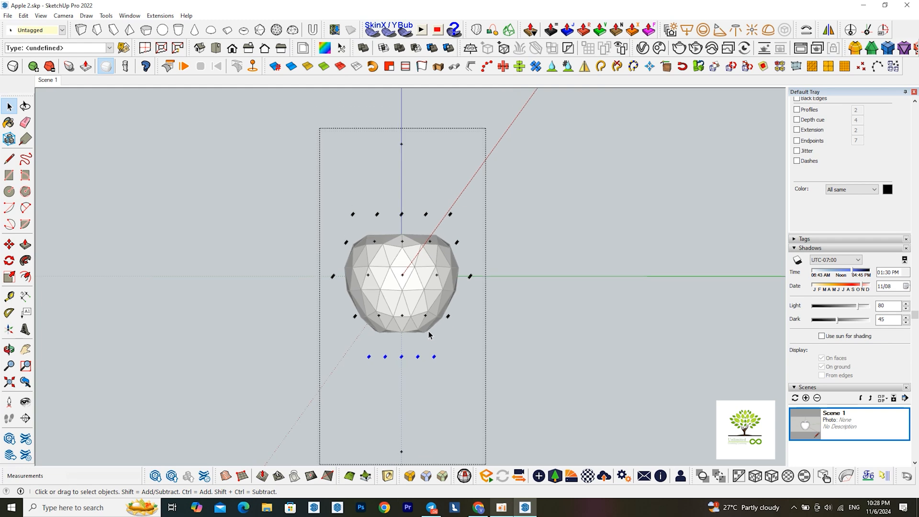
{"action": "scroll", "coordinate": [380, 300], "scroll_direction": "up", "scroll_amount": 2}
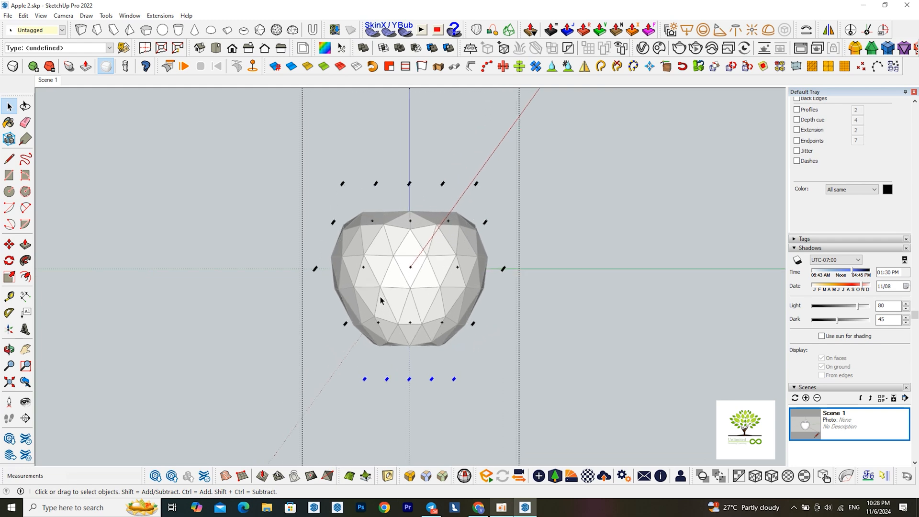
{"action": "left_click_drag", "start_coordinate": [357, 308], "coordinate": [481, 378]}
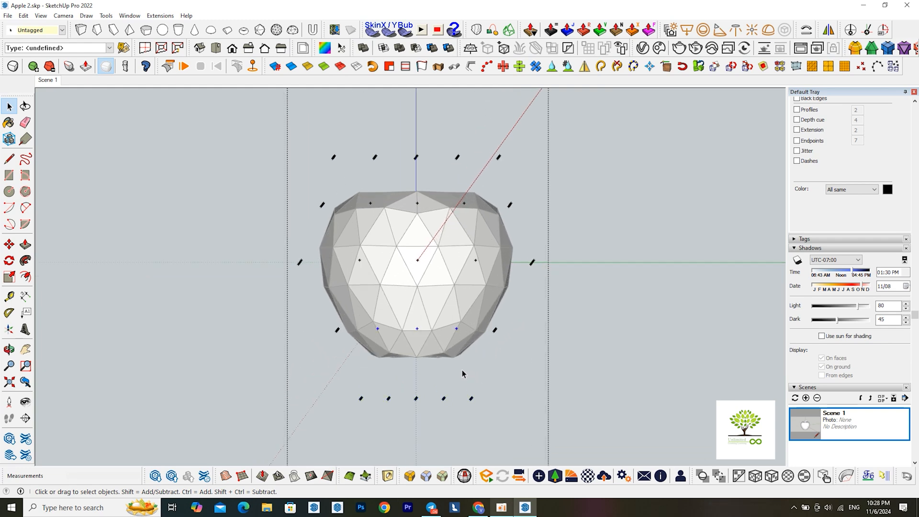
{"action": "key", "text": "s"}
{"action": "middle_click_drag", "start_coordinate": [463, 374], "coordinate": [402, 381]}
{"action": "left_click", "coordinate": [387, 334]}
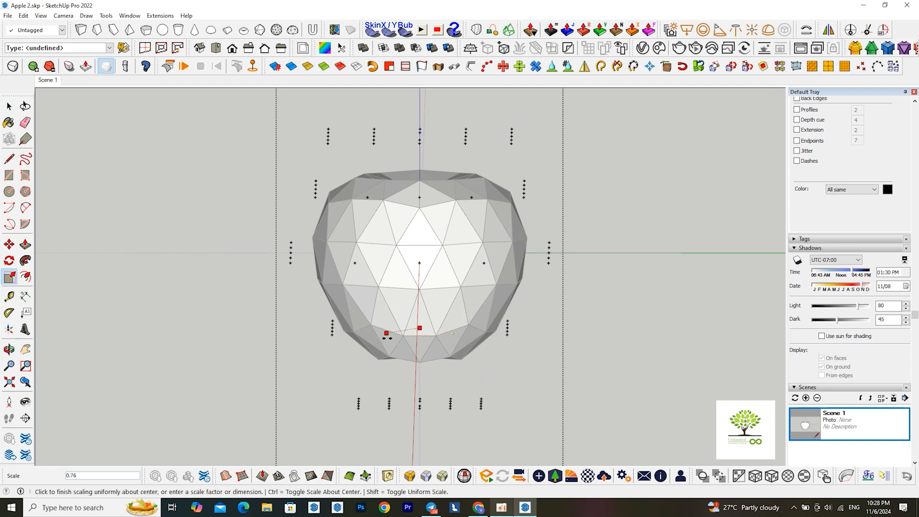
{"action": "left_click", "coordinate": [389, 340]}
{"action": "middle_click_drag", "start_coordinate": [390, 340], "coordinate": [467, 356]}
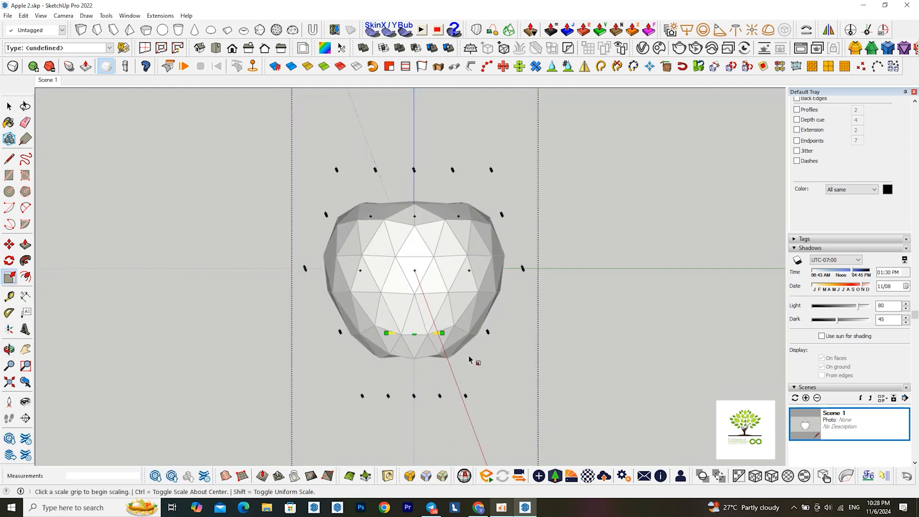
Scale the inner control points of the top two layers uniformly about their centre by about 0.88
{"action": "key", "text": "space"}
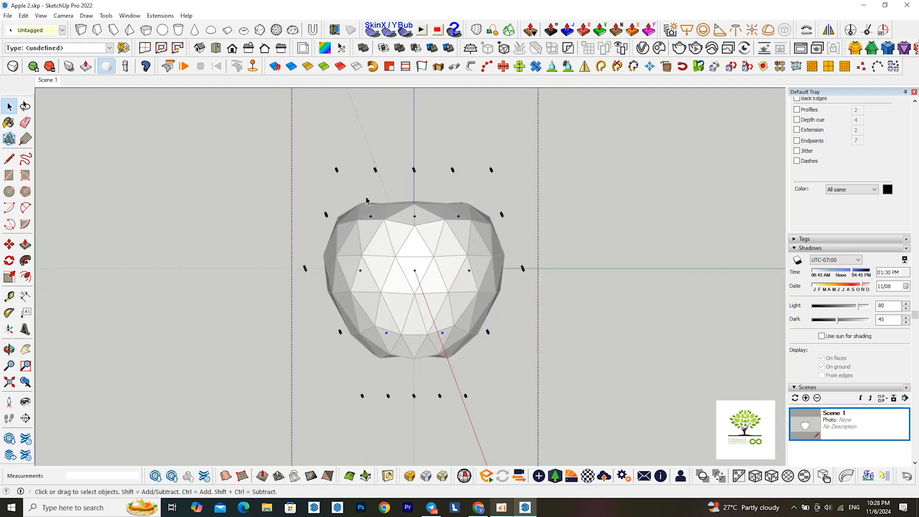
{"action": "left_click_drag", "start_coordinate": [355, 154], "coordinate": [477, 265]}
{"action": "middle_click_drag", "start_coordinate": [477, 265], "coordinate": [449, 266]}
{"action": "key", "text": "s"}
{"action": "scroll", "coordinate": [387, 204], "scroll_direction": "up", "scroll_amount": 1}
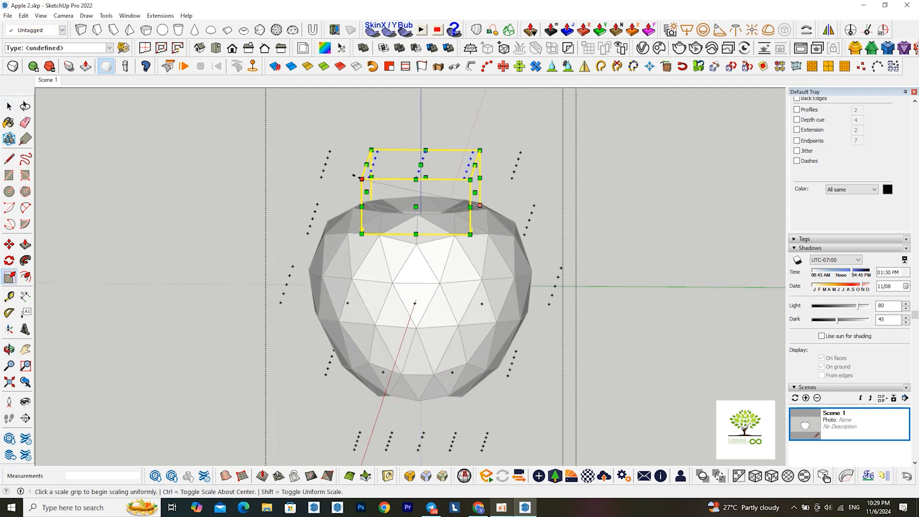
{"action": "left_click", "coordinate": [366, 181]}
{"action": "key", "text": "ctrl"}
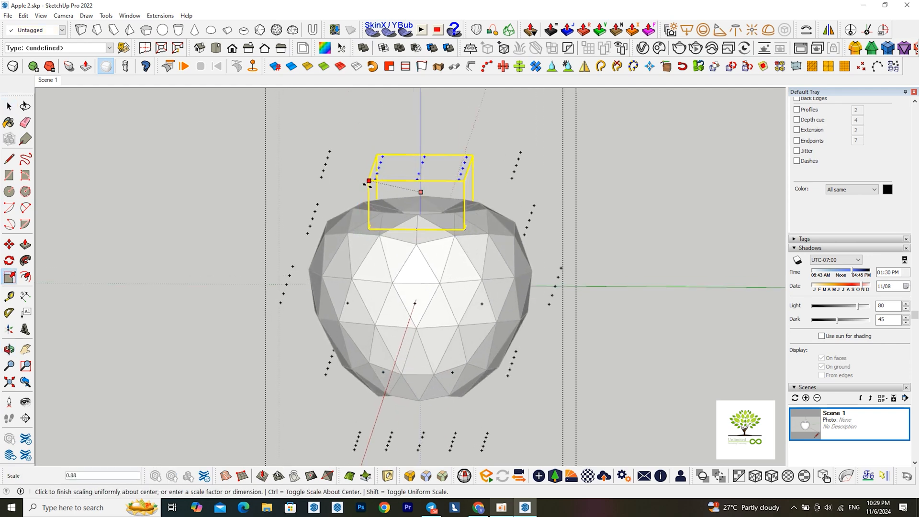
{"action": "left_click", "coordinate": [367, 186]}
{"action": "middle_click_drag", "start_coordinate": [405, 284], "coordinate": [432, 281]}
{"action": "scroll", "coordinate": [432, 281], "scroll_direction": "down", "scroll_amount": 2}
{"action": "key", "text": "space"}
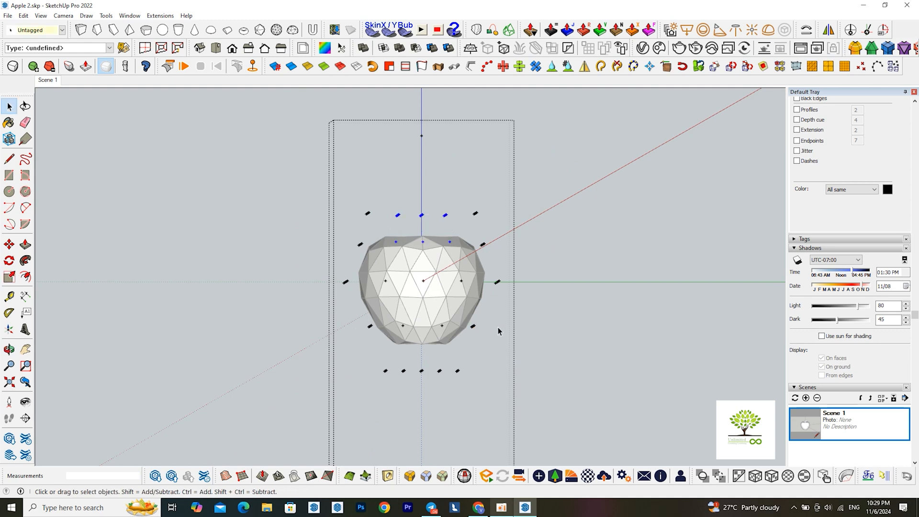
Move the isolated control point below the apple about 38 mm further down along the vertical axis
{"action": "mouse_move", "coordinate": [478, 334]}
{"action": "middle_mouse_down"}
{"action": "mouse_move", "coordinate": [474, 326]}
{"action": "mouse_move", "coordinate": [476, 344]}
{"action": "middle_mouse_up"}
{"action": "scroll", "coordinate": [408, 285], "scroll_direction": "down", "scroll_amount": 1}
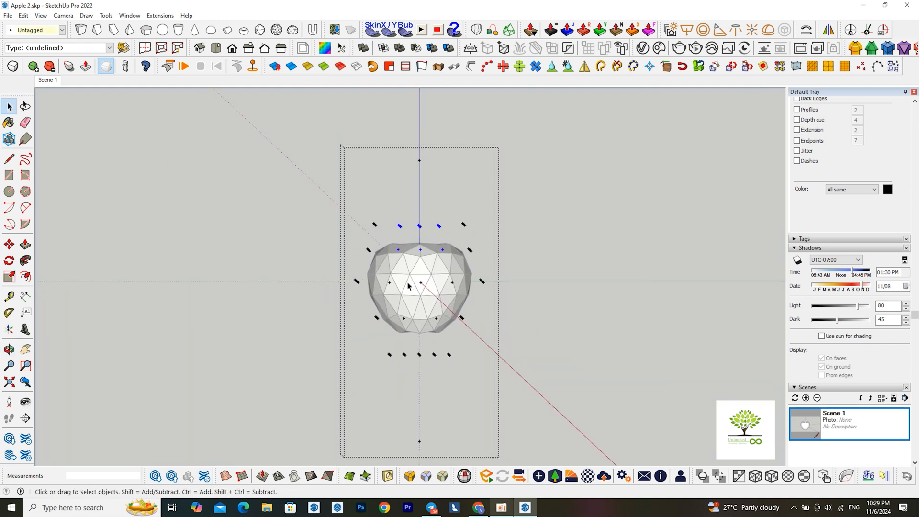
{"action": "key", "text": "m"}
{"action": "left_click", "coordinate": [419, 441]}
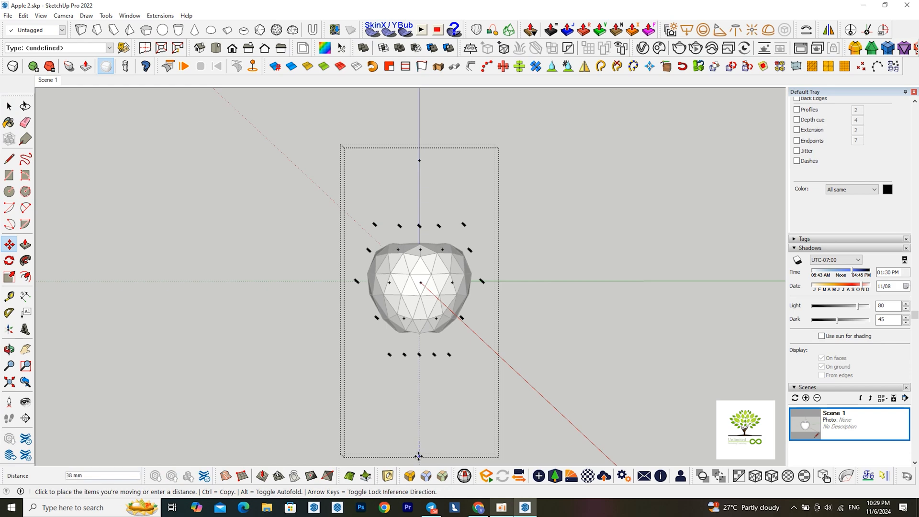
{"action": "left_click", "coordinate": [419, 456]}
{"action": "middle_click_drag", "start_coordinate": [417, 323], "coordinate": [423, 398]}
{"action": "key", "text": "space"}
{"action": "scroll", "coordinate": [417, 249], "scroll_direction": "up", "scroll_amount": 4}
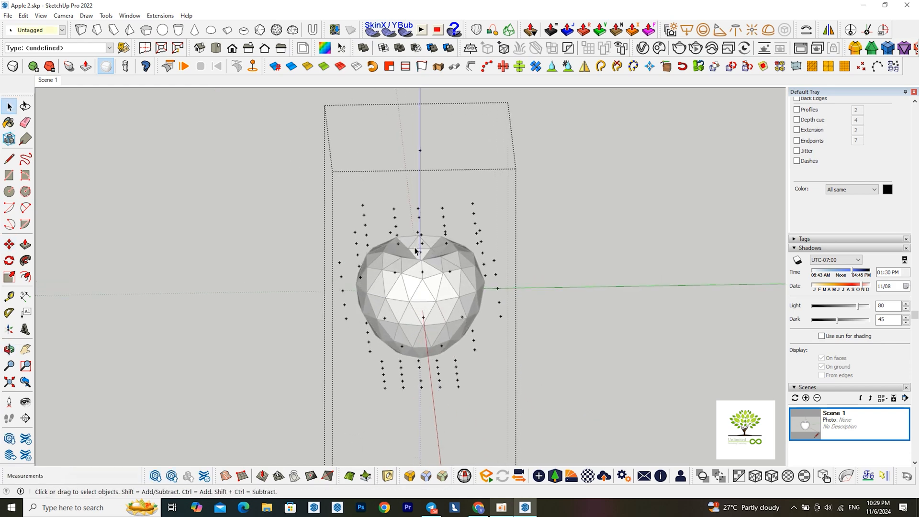
Scale the top two full layers of control points slightly inward about their centre and exit the control-point group
{"action": "mouse_move", "coordinate": [416, 305]}
{"action": "middle_mouse_down"}
{"action": "mouse_move", "coordinate": [408, 313]}
{"action": "mouse_move", "coordinate": [405, 256]}
{"action": "mouse_move", "coordinate": [420, 320]}
{"action": "mouse_move", "coordinate": [404, 299]}
{"action": "mouse_move", "coordinate": [405, 308]}
{"action": "middle_mouse_up"}
{"action": "scroll", "coordinate": [407, 246], "scroll_direction": "down", "scroll_amount": 3}
{"action": "left_click_drag", "start_coordinate": [293, 170], "coordinate": [561, 269]}
{"action": "scroll", "coordinate": [394, 215], "scroll_direction": "up", "scroll_amount": 1}
{"action": "key", "text": "s"}
{"action": "middle_click_drag", "start_coordinate": [392, 217], "coordinate": [376, 266]}
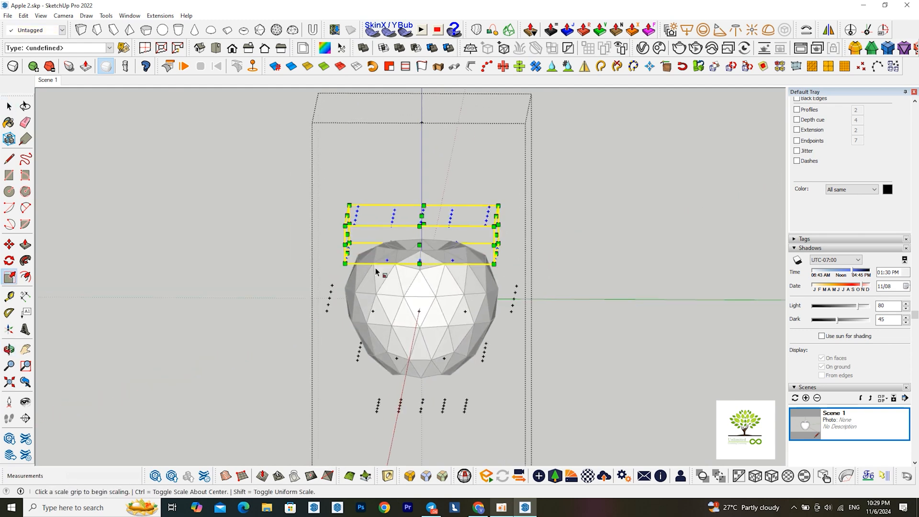
{"action": "left_click", "coordinate": [343, 224]}
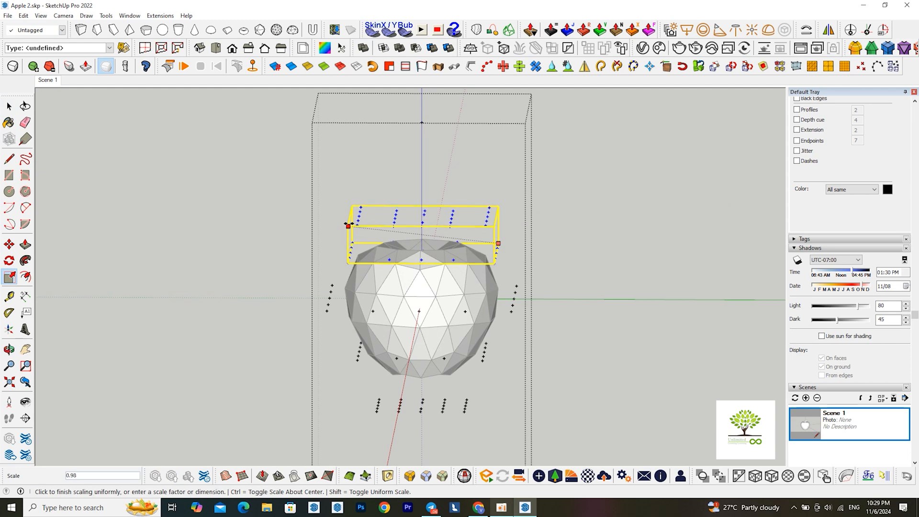
{"action": "key", "text": "ctrl"}
{"action": "left_click", "coordinate": [350, 225]}
{"action": "middle_click_drag", "start_coordinate": [415, 307], "coordinate": [426, 252]}
{"action": "scroll", "coordinate": [427, 253], "scroll_direction": "down", "scroll_amount": 1}
{"action": "key", "text": "space"}
{"action": "left_click", "coordinate": [492, 331]}
{"action": "left_click", "coordinate": [562, 331]}
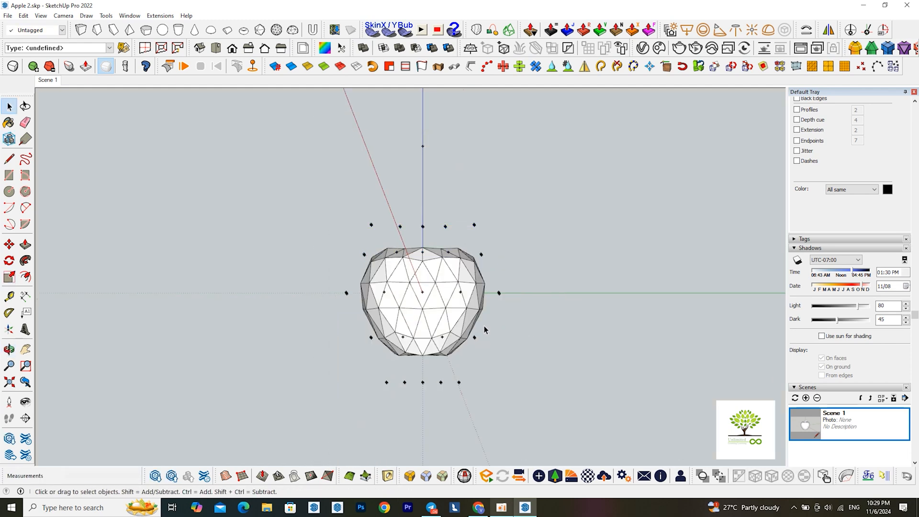
Explode the deformed apple's group and regroup its loose geometry
{"action": "scroll", "coordinate": [427, 267], "scroll_direction": "up", "scroll_amount": 1}
{"action": "scroll", "coordinate": [433, 305], "scroll_direction": "up", "scroll_amount": 1}
{"action": "middle_click_drag", "start_coordinate": [433, 305], "coordinate": [433, 323]}
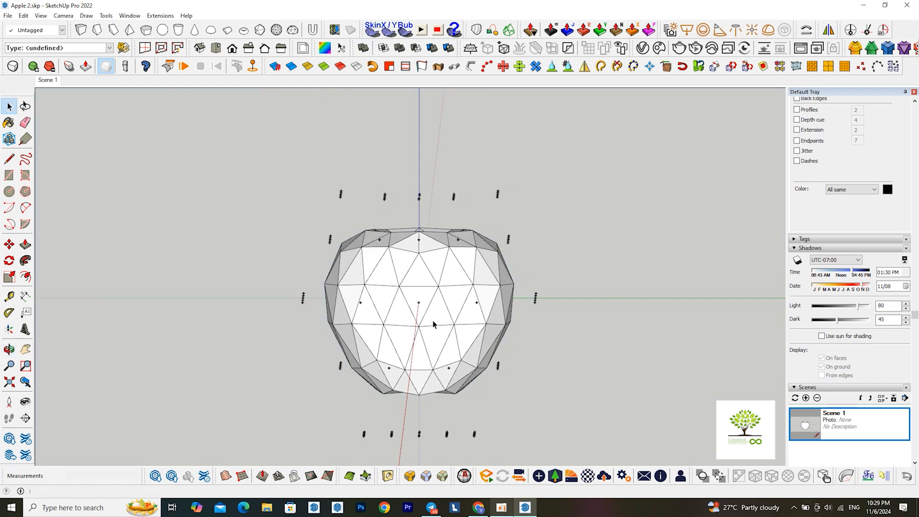
{"action": "left_click", "coordinate": [434, 324]}
{"action": "right_click", "coordinate": [443, 284]}
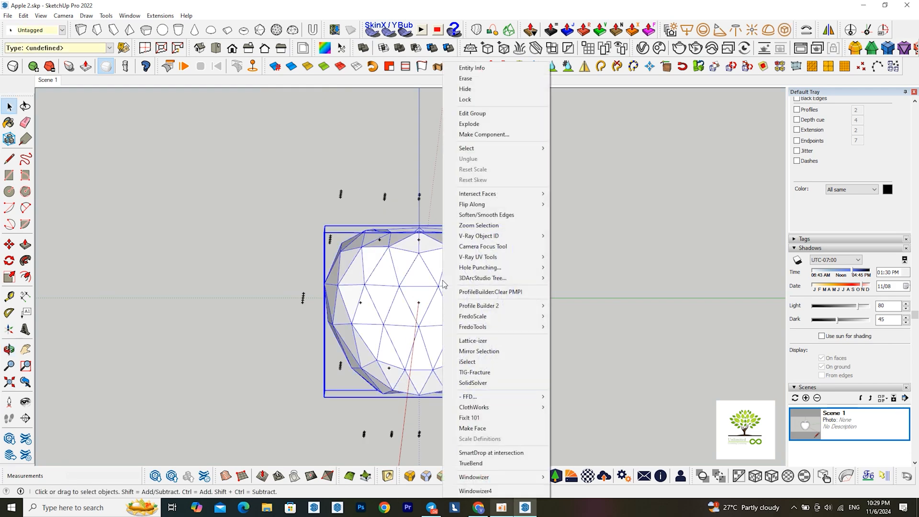
{"action": "left_click", "coordinate": [470, 124]}
{"action": "right_click", "coordinate": [442, 262]}
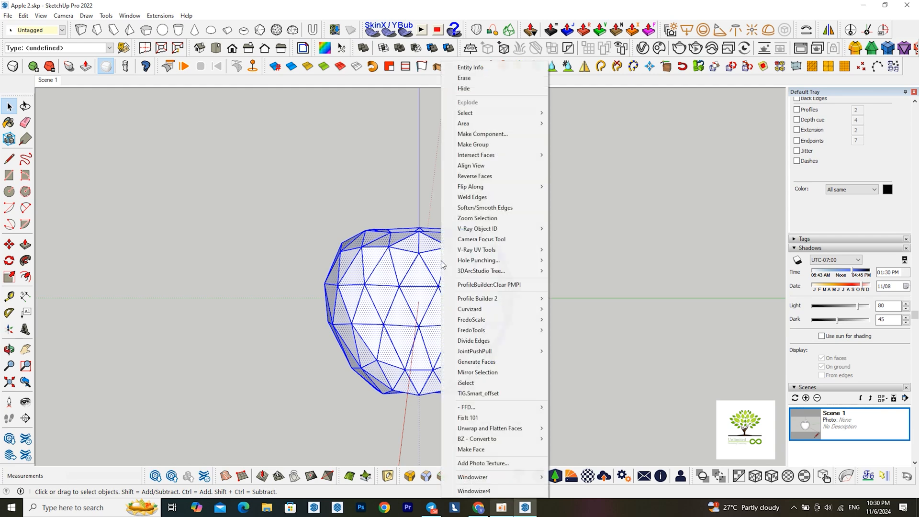
{"action": "left_click", "coordinate": [475, 145]}
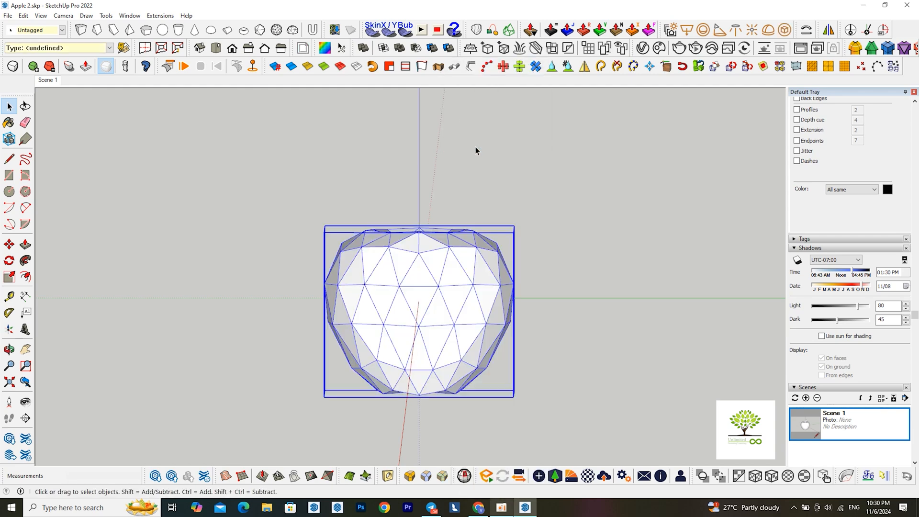
Smooth the apple group with SubD subdivision and increase its number of subdivisions
{"action": "left_click", "coordinate": [13, 67]}
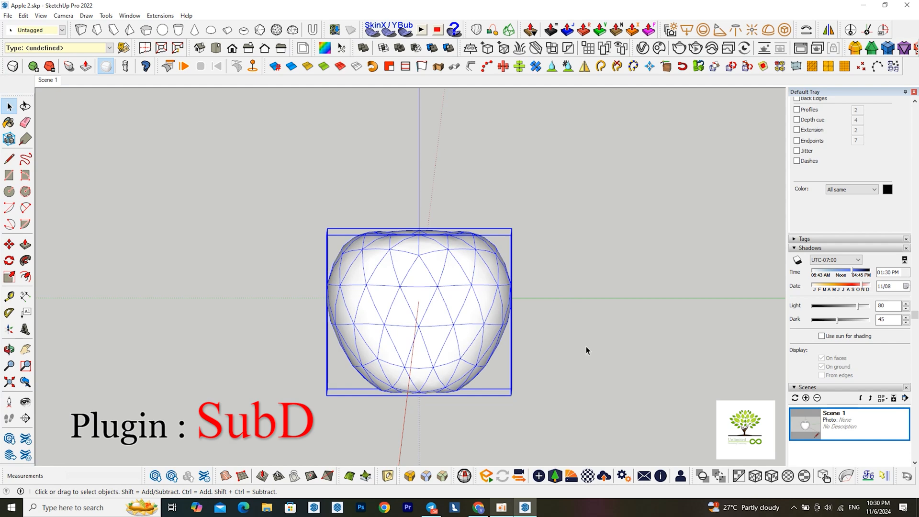
{"action": "left_click", "coordinate": [36, 66]}
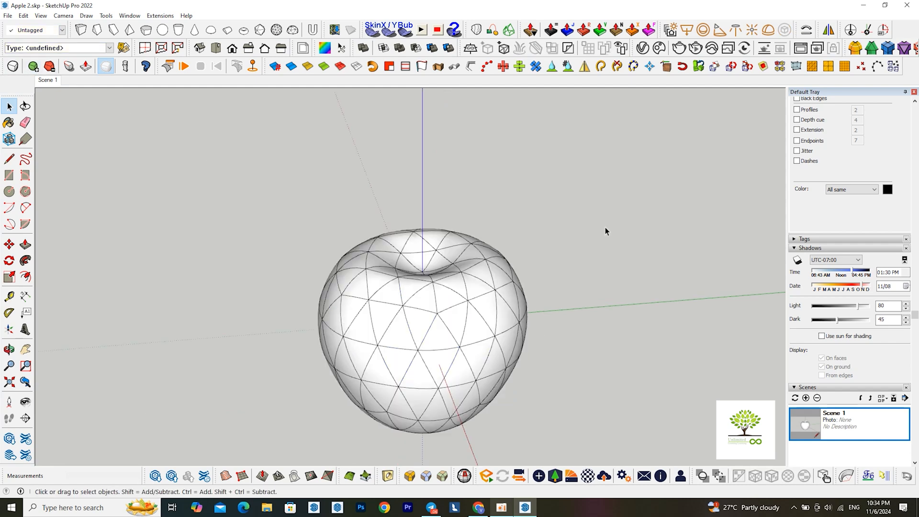
Draw a vertical line about 109 mm long from the bottom of the apple's top dimple along the blue axis
{"action": "key", "text": "l"}
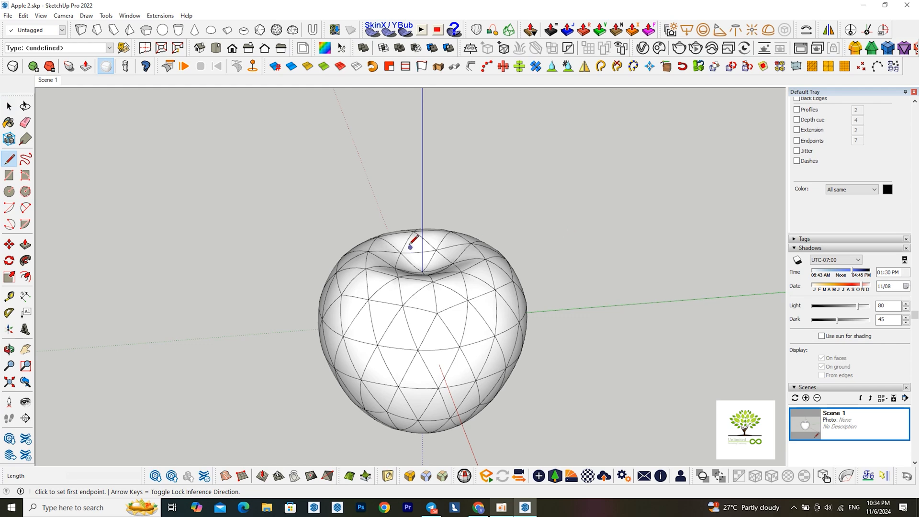
{"action": "scroll", "coordinate": [411, 243], "scroll_direction": "up", "scroll_amount": 3}
{"action": "left_click", "coordinate": [420, 286]}
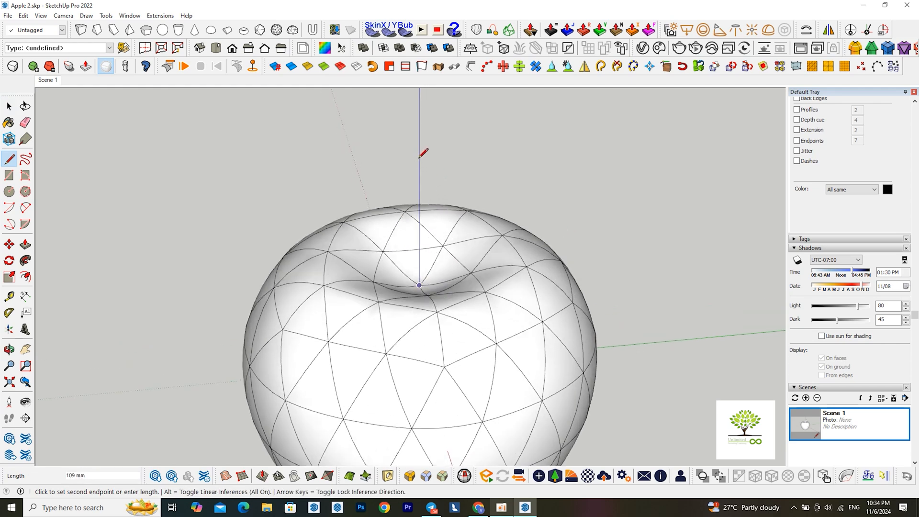
{"action": "left_click", "coordinate": [420, 156]}
{"action": "scroll", "coordinate": [420, 157], "scroll_direction": "down", "scroll_amount": 2}
{"action": "key", "text": "space"}
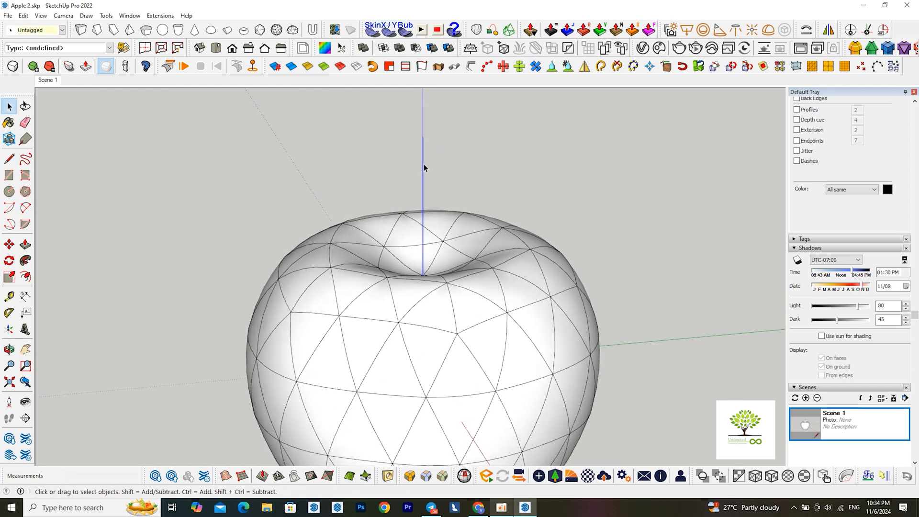
Draw a horizontal 8-sided circle with a radius of about 7 mm centred on the line's upper endpoint
{"action": "middle_click_drag", "start_coordinate": [424, 164], "coordinate": [415, 288]}
{"action": "key", "text": "c"}
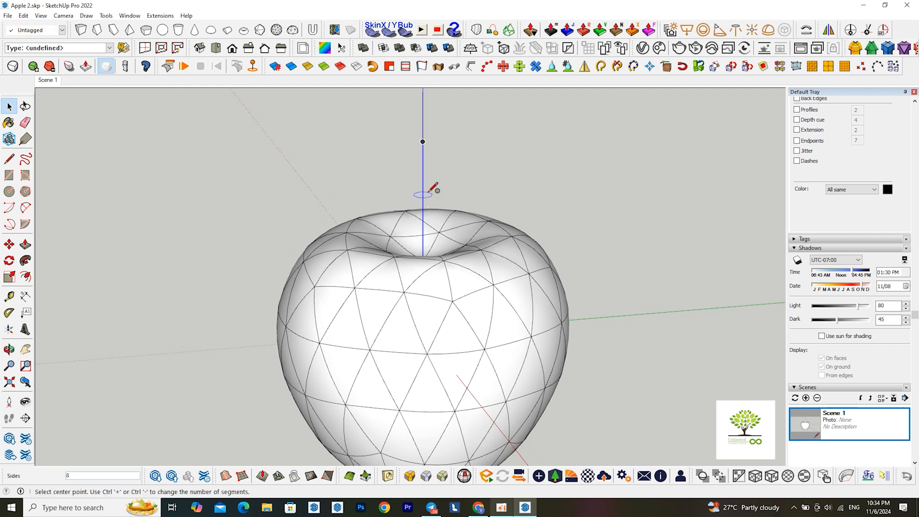
{"action": "scroll", "coordinate": [421, 134], "scroll_direction": "up", "scroll_amount": 4}
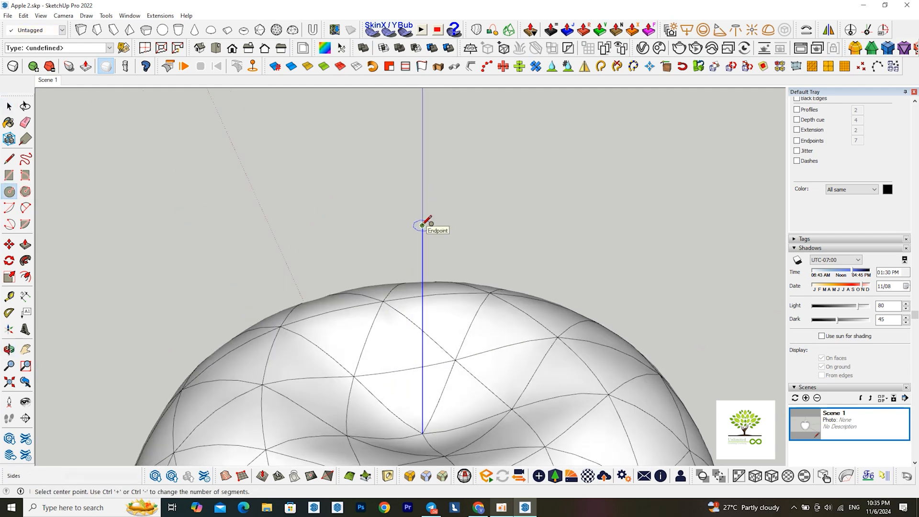
{"action": "left_click", "coordinate": [422, 225]}
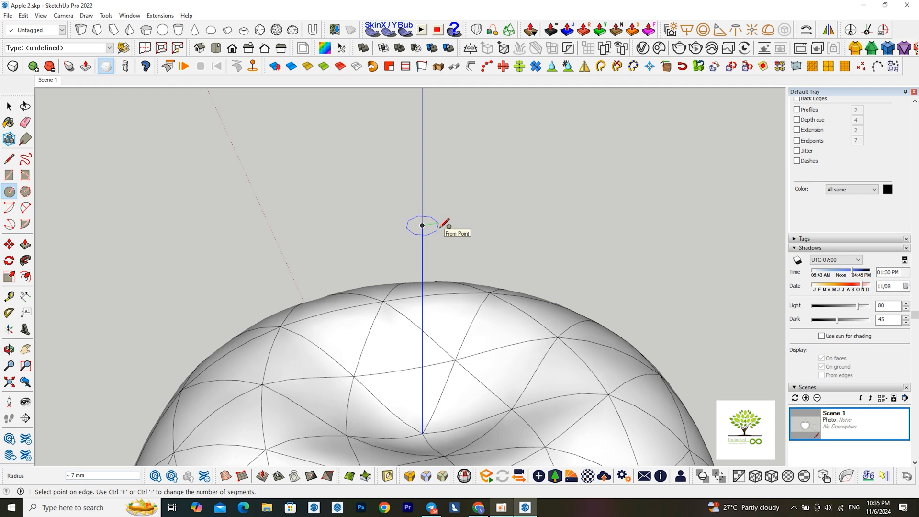
{"action": "left_click", "coordinate": [441, 225]}
{"action": "scroll", "coordinate": [431, 228], "scroll_direction": "up", "scroll_amount": 1}
{"action": "key", "text": "space"}
Copy the circle's face and edges 109 mm straight down to the line's lower endpoint in the dimple
{"action": "double_click", "coordinate": [429, 229]}
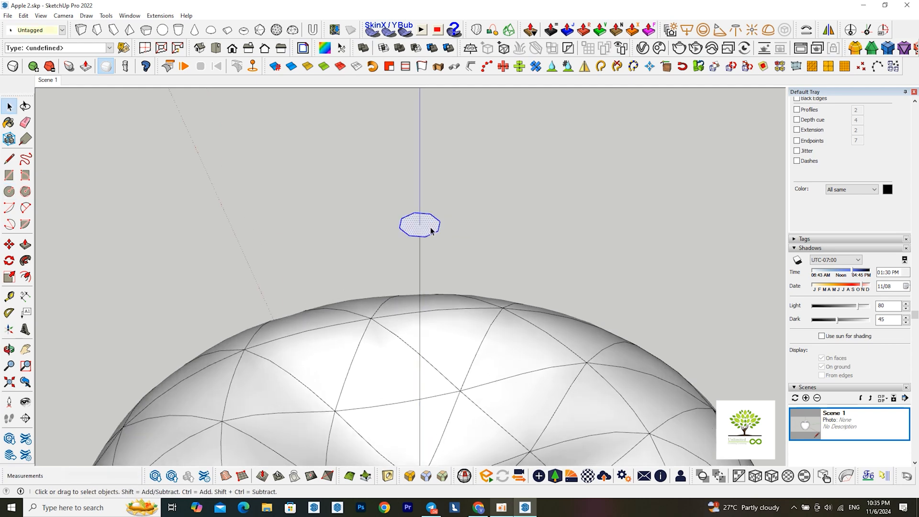
{"action": "key", "text": "m"}
{"action": "left_click", "coordinate": [416, 216]}
{"action": "key", "text": "ctrl"}
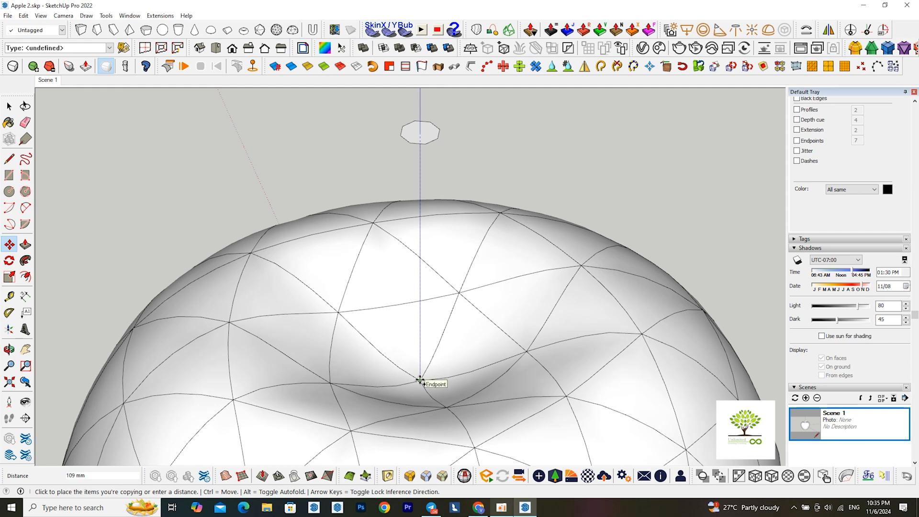
{"action": "left_click", "coordinate": [420, 381]}
{"action": "scroll", "coordinate": [425, 371], "scroll_direction": "down", "scroll_amount": 5}
{"action": "middle_click_drag", "start_coordinate": [424, 389], "coordinate": [429, 275]}
{"action": "scroll", "coordinate": [454, 291], "scroll_direction": "down", "scroll_amount": 3}
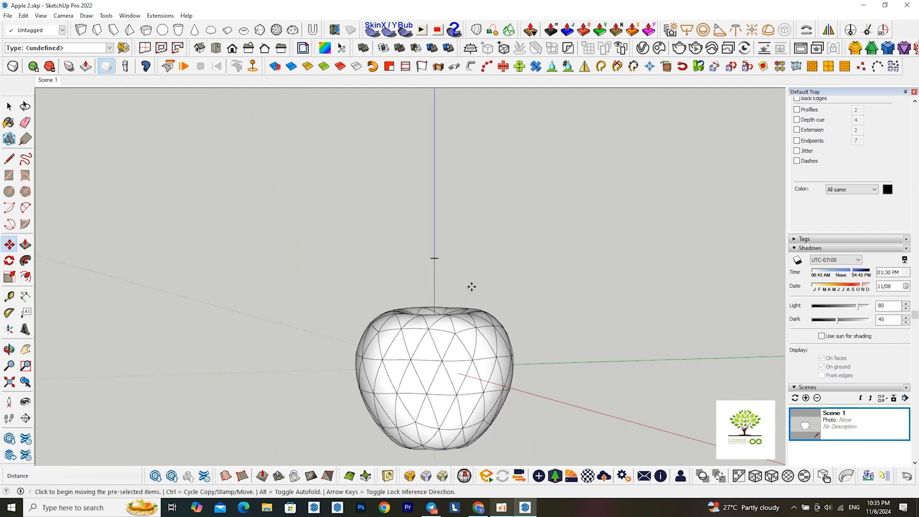
Lower the upper circle by about 29 mm along the vertical axis to shorten the stem
{"action": "scroll", "coordinate": [435, 259], "scroll_direction": "up", "scroll_amount": 5}
{"action": "key", "text": "space"}
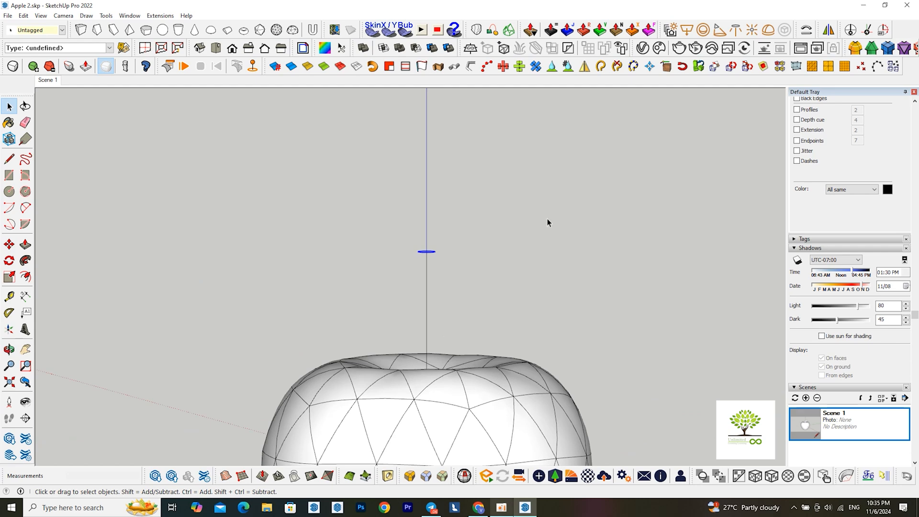
{"action": "key", "text": "m"}
{"action": "left_click", "coordinate": [466, 250]}
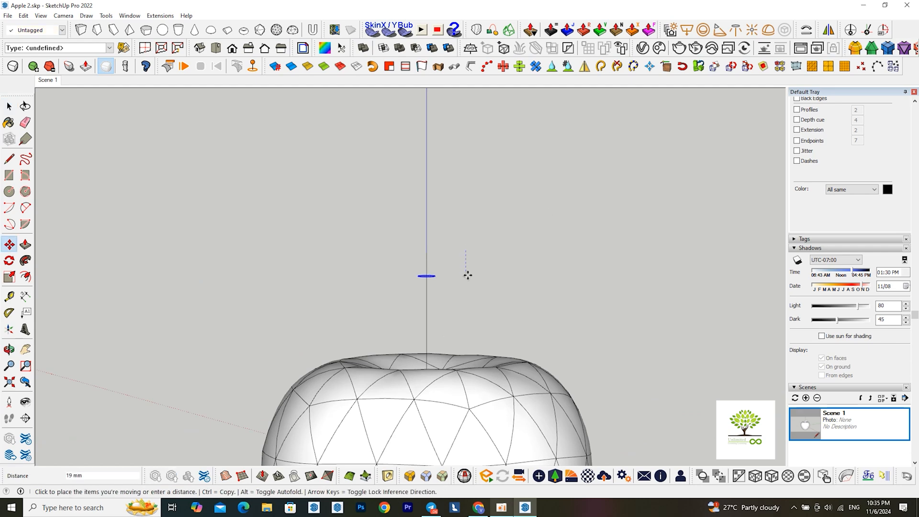
{"action": "scroll", "coordinate": [468, 276], "scroll_direction": "down", "scroll_amount": 3}
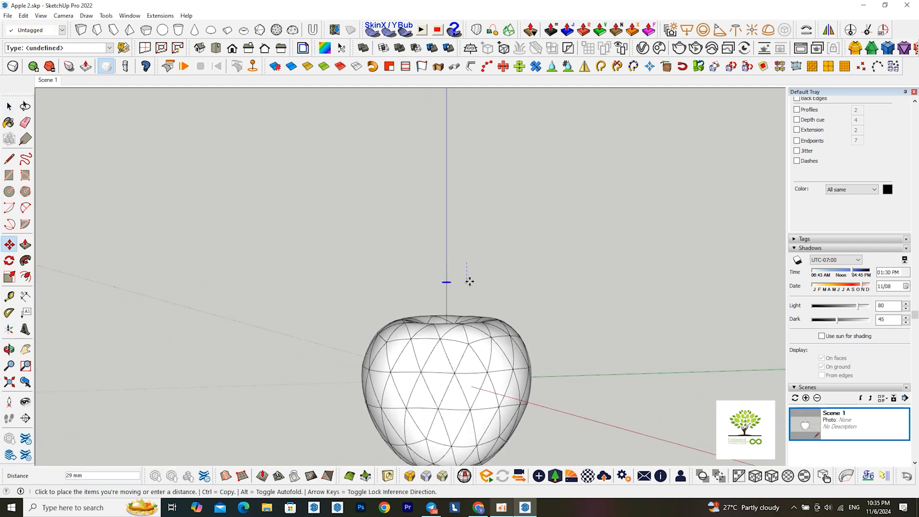
{"action": "left_click", "coordinate": [470, 281]}
Hide the apple group, leaving the stem's line and circles in view
{"action": "scroll", "coordinate": [470, 281], "scroll_direction": "down", "scroll_amount": 3}
{"action": "middle_click_drag", "start_coordinate": [461, 343], "coordinate": [471, 357]}
{"action": "scroll", "coordinate": [474, 343], "scroll_direction": "up", "scroll_amount": 2}
{"action": "key", "text": "space"}
{"action": "right_click", "coordinate": [479, 332]}
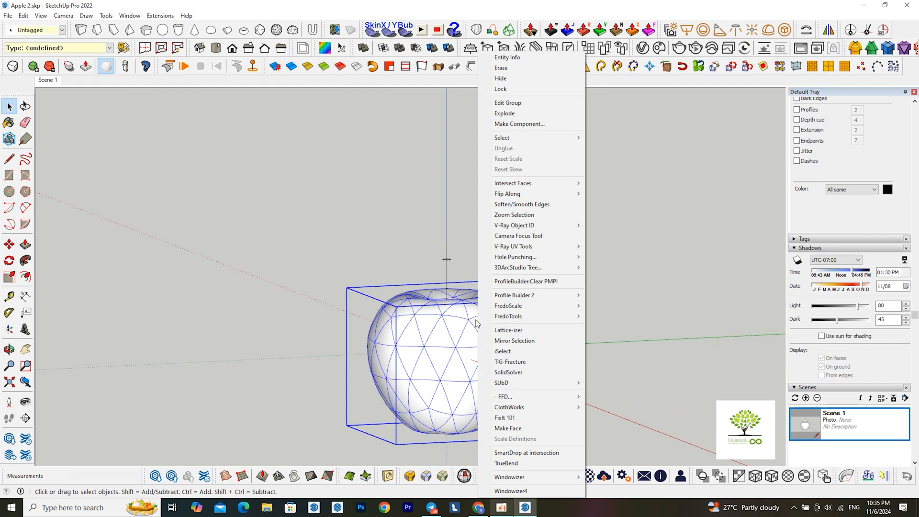
{"action": "left_click", "coordinate": [512, 79]}
Move the upper stem circle horizontally away from the vertical line so the stem's top is offset to one side
{"action": "middle_click_drag", "start_coordinate": [478, 267], "coordinate": [446, 267]}
{"action": "left_click_drag", "start_coordinate": [377, 228], "coordinate": [502, 286]}
{"action": "key", "text": "m"}
{"action": "left_click", "coordinate": [436, 250]}
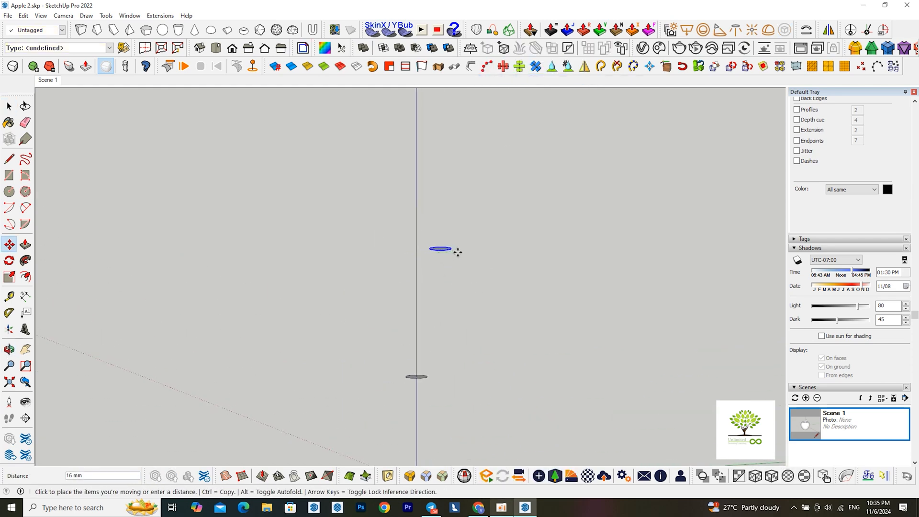
{"action": "left_click", "coordinate": [473, 251]}
{"action": "middle_click_drag", "start_coordinate": [473, 252], "coordinate": [478, 431]}
{"action": "key", "text": "space"}
Offset the upper circle's outline outward by about 4 mm and delete the smaller inner circle
{"action": "scroll", "coordinate": [443, 249], "scroll_direction": "up", "scroll_amount": 3}
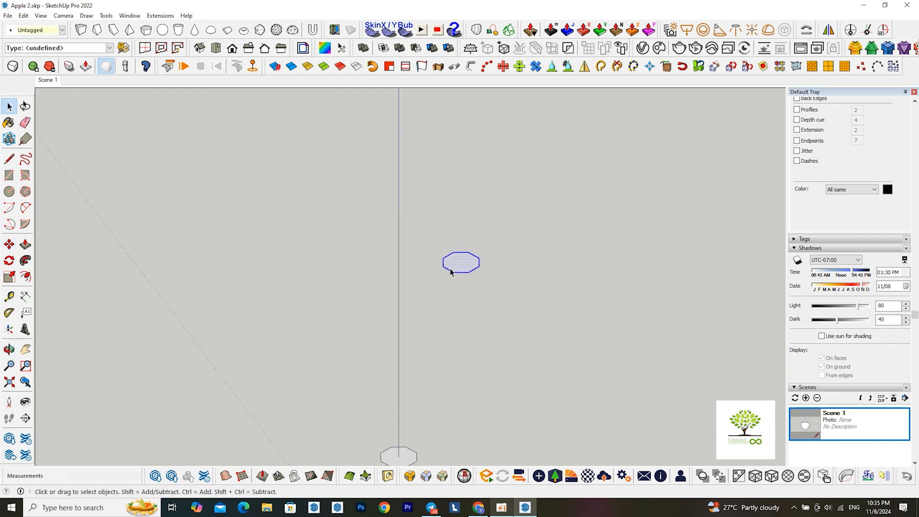
{"action": "key", "text": "f"}
{"action": "scroll", "coordinate": [451, 272], "scroll_direction": "up", "scroll_amount": 2}
{"action": "left_click", "coordinate": [441, 263]}
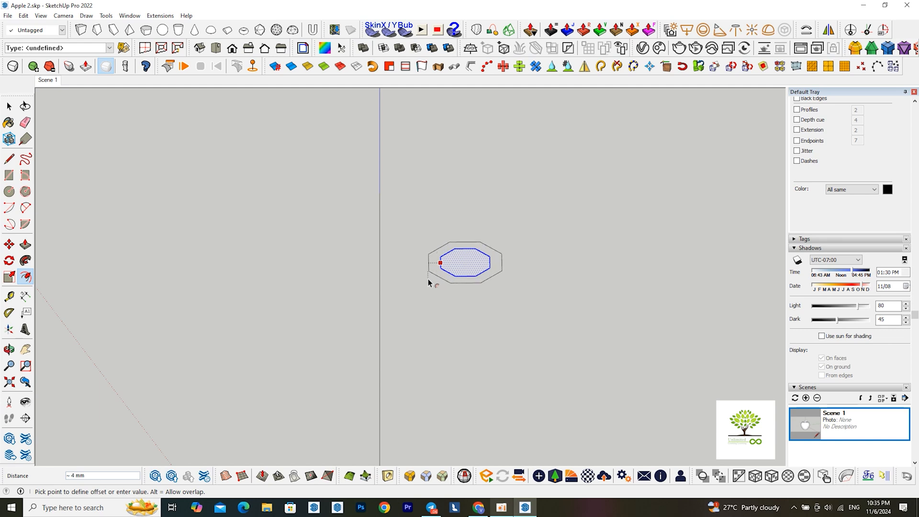
{"action": "left_click", "coordinate": [427, 280]}
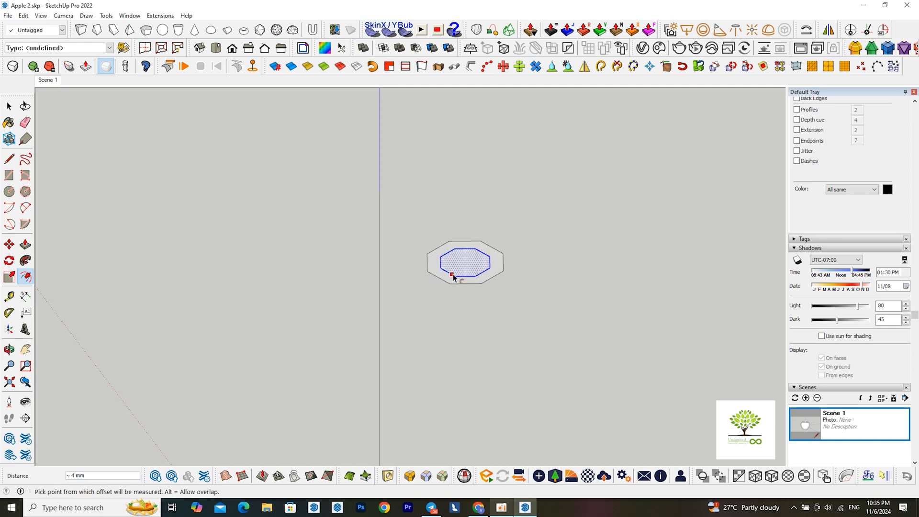
{"action": "key", "text": "space"}
{"action": "left_click", "coordinate": [473, 278]}
{"action": "key", "text": "Delete"}
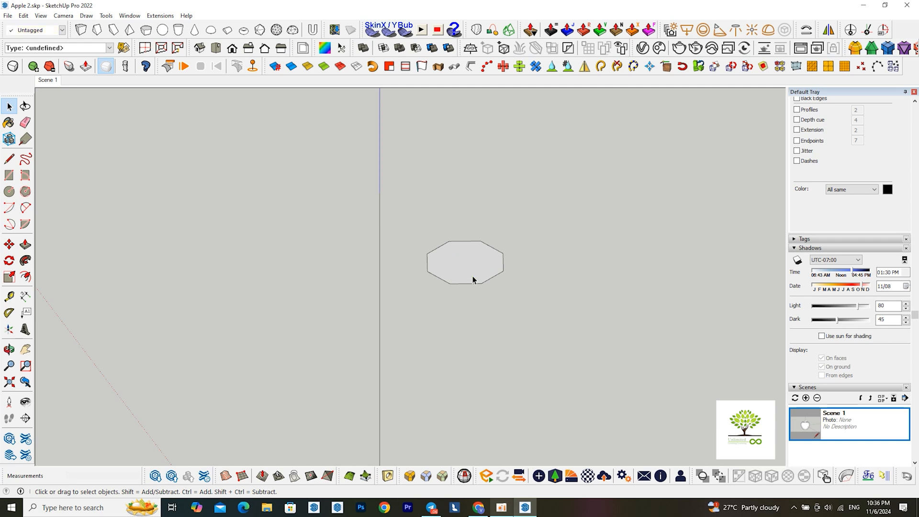
Draw a line of about 13 mm across the middle of the lower circle
{"action": "scroll", "coordinate": [475, 279], "scroll_direction": "down", "scroll_amount": 4}
{"action": "middle_click_drag", "start_coordinate": [481, 329], "coordinate": [478, 354]}
{"action": "scroll", "coordinate": [438, 354], "scroll_direction": "up", "scroll_amount": 2}
{"action": "key", "text": "l"}
{"action": "scroll", "coordinate": [427, 368], "scroll_direction": "up", "scroll_amount": 1}
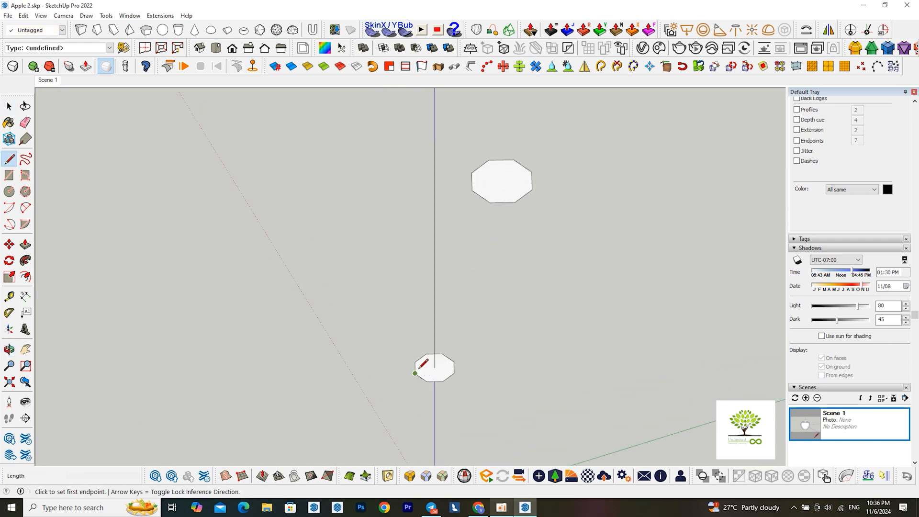
{"action": "scroll", "coordinate": [415, 373], "scroll_direction": "up", "scroll_amount": 3}
{"action": "left_click", "coordinate": [418, 366]}
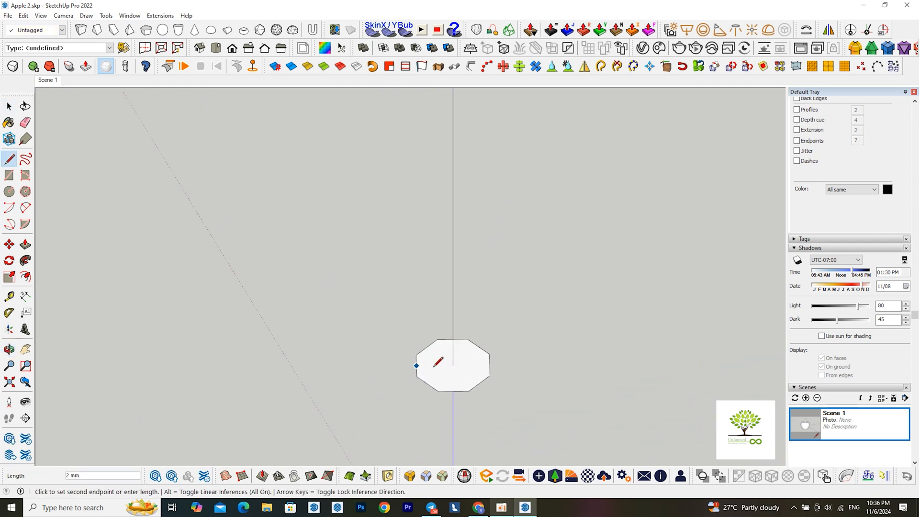
{"action": "left_click", "coordinate": [493, 363]}
{"action": "key", "text": "space"}
Draw a line of about 20 mm across the middle of the enlarged upper circle
{"action": "scroll", "coordinate": [396, 424], "scroll_direction": "down", "scroll_amount": 2}
{"action": "middle_click_drag", "start_coordinate": [396, 424], "coordinate": [380, 451], "text": "shift"}
{"action": "key", "text": "l"}
{"action": "left_click", "coordinate": [447, 237]}
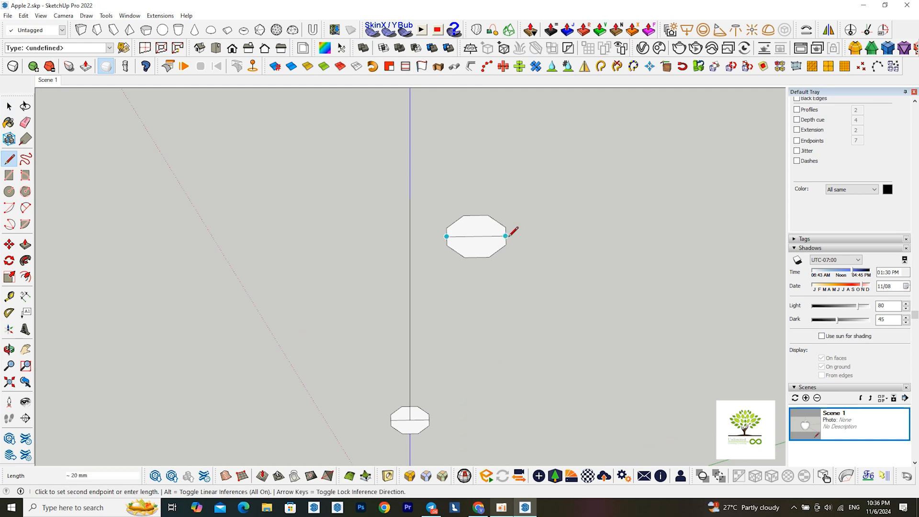
{"action": "left_click", "coordinate": [507, 235]}
{"action": "key", "text": "space"}
Draw a gently bulging 2-point arc from the lower circle's centre to the midpoint of the upper circle's dividing line
{"action": "key", "text": "a"}
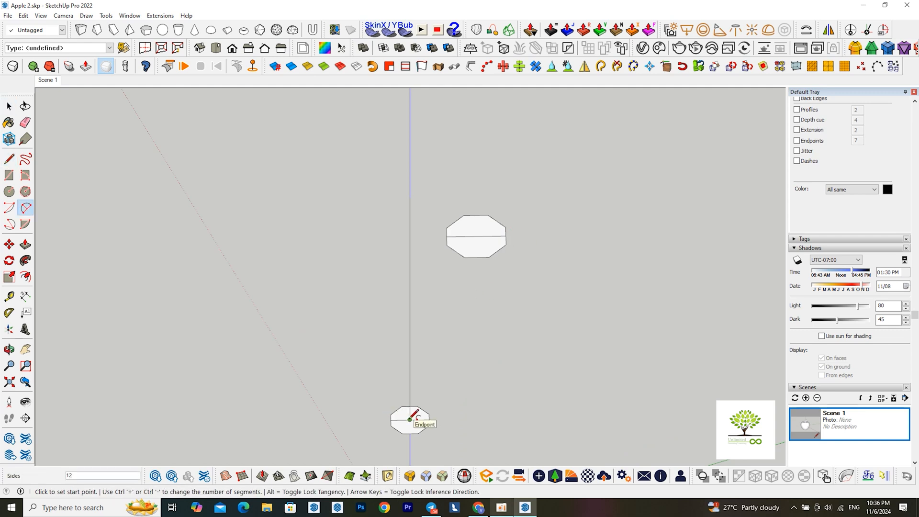
{"action": "left_click", "coordinate": [410, 420]}
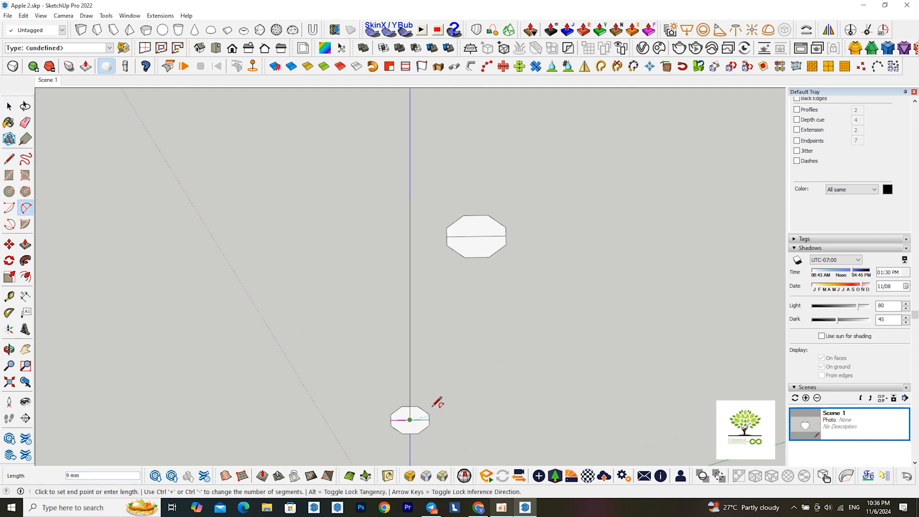
{"action": "middle_click_drag", "start_coordinate": [435, 405], "coordinate": [495, 231]}
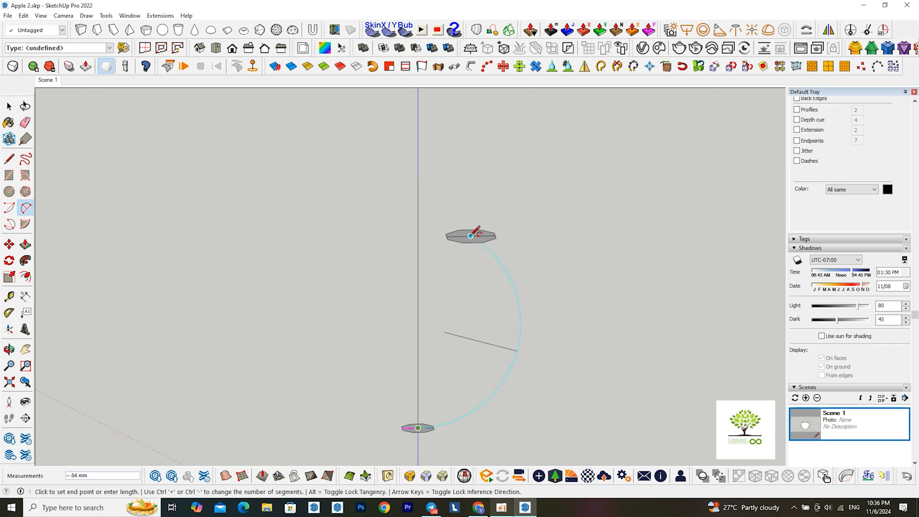
{"action": "left_click", "coordinate": [471, 236]}
{"action": "scroll", "coordinate": [493, 273], "scroll_direction": "down", "scroll_amount": 2}
{"action": "middle_click_drag", "start_coordinate": [491, 334], "coordinate": [482, 253]}
{"action": "left_click", "coordinate": [457, 281]}
{"action": "left_click", "coordinate": [522, 277]}
{"action": "key", "text": "space"}
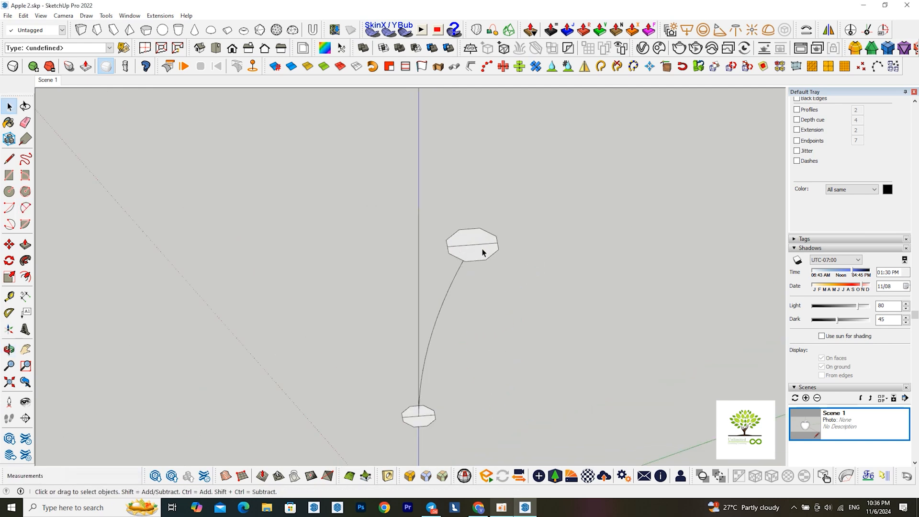
Delete the dividing lines across the circles and the straight vertical line, keeping the two circles and the arc
{"action": "left_click", "coordinate": [488, 245]}
{"action": "key", "text": "Delete"}
{"action": "left_click", "coordinate": [459, 246]}
{"action": "key", "text": "Delete"}
{"action": "middle_click_drag", "start_coordinate": [429, 419], "coordinate": [518, 218]}
{"action": "key", "text": "ctrl+a"}
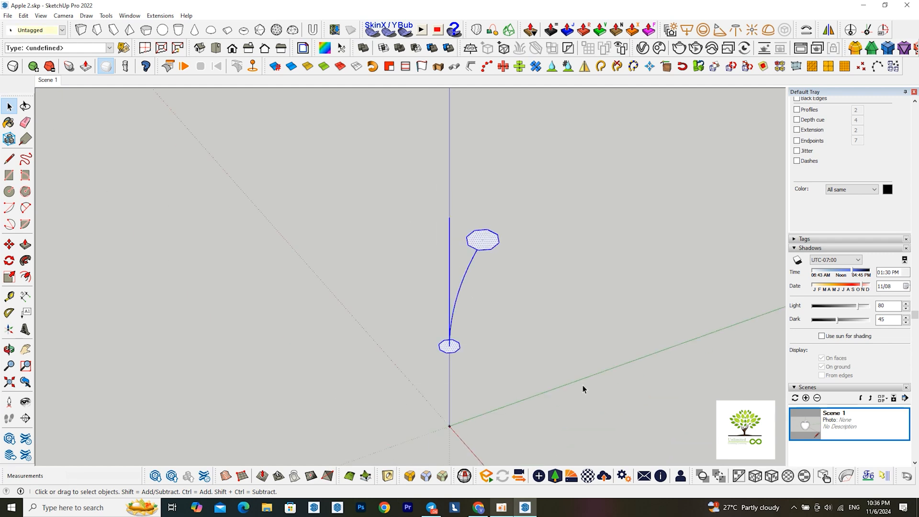
{"action": "left_click", "coordinate": [449, 225]}
{"action": "key", "text": "Delete"}
Loft the two circles along the arc with Curviloft's Loft along Path and unhide the apple
{"action": "left_click_drag", "start_coordinate": [427, 195], "coordinate": [553, 378]}
{"action": "left_click", "coordinate": [494, 31]}
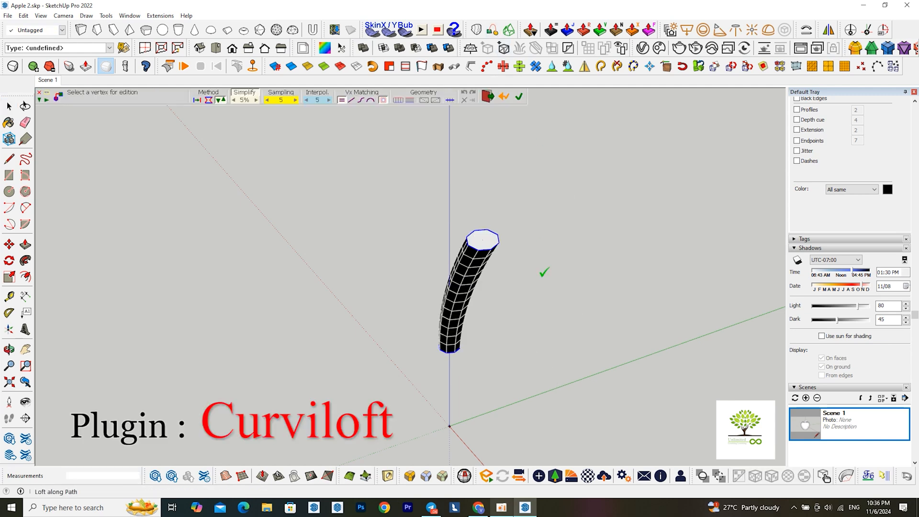
{"action": "middle_click_drag", "start_coordinate": [545, 281], "coordinate": [544, 219]}
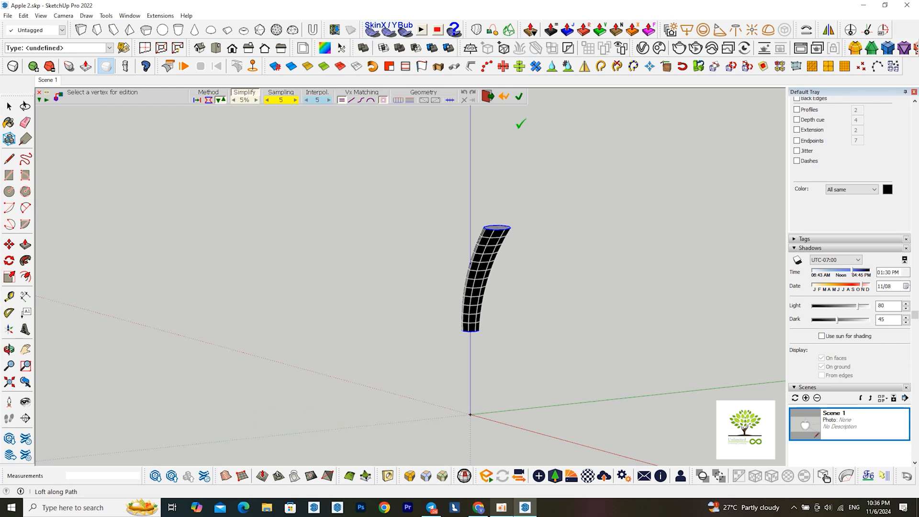
{"action": "key", "text": "i"}
{"action": "scroll", "coordinate": [525, 153], "scroll_direction": "down", "scroll_amount": 3}
{"action": "middle_click_drag", "start_coordinate": [525, 268], "coordinate": [543, 236]}
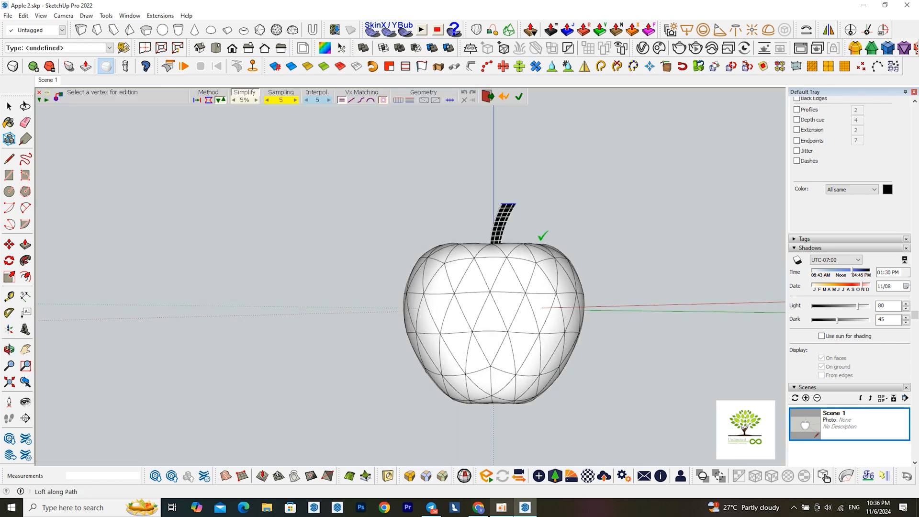
{"action": "left_click", "coordinate": [520, 96]}
{"action": "scroll", "coordinate": [528, 225], "scroll_direction": "up", "scroll_amount": 3}
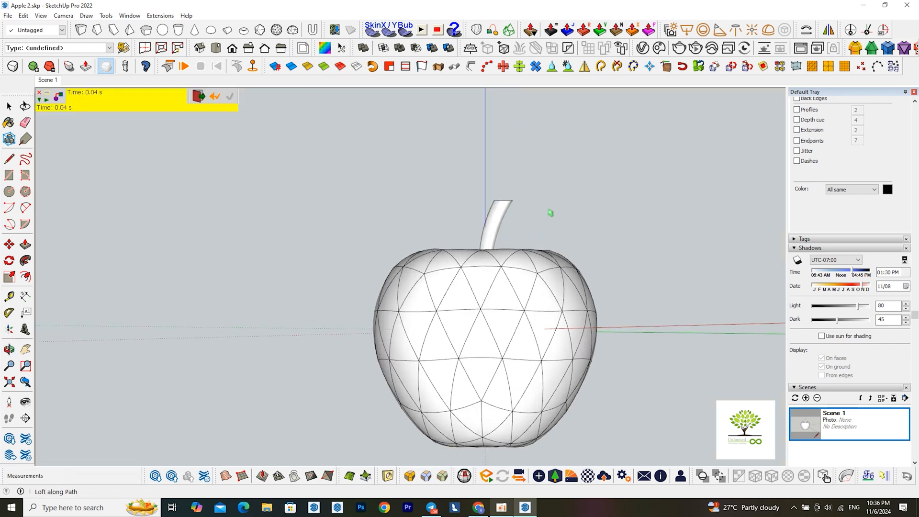
{"action": "key", "text": "space"}
Return to the saved Scene 1 view of the apple and stem
{"action": "middle_click_drag", "start_coordinate": [555, 218], "coordinate": [493, 318]}
{"action": "scroll", "coordinate": [188, 288], "scroll_direction": "down", "scroll_amount": 2}
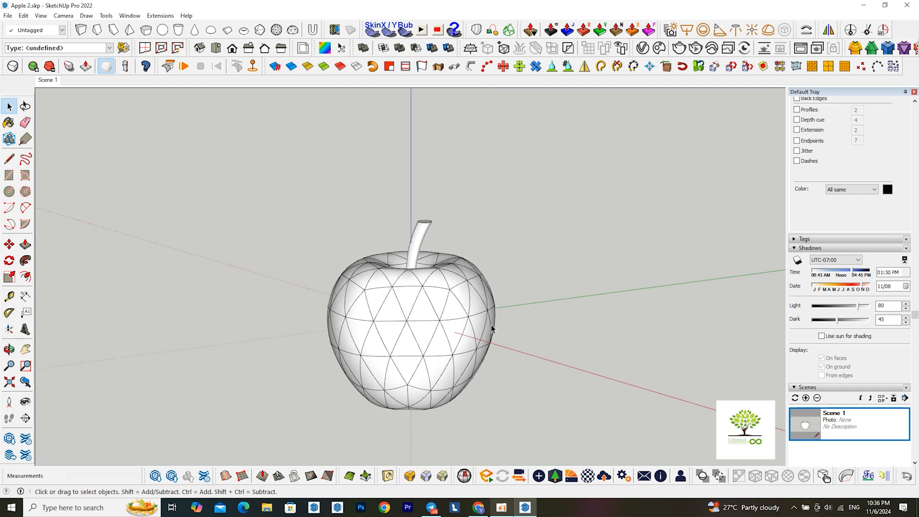
{"action": "left_click", "coordinate": [47, 80]}
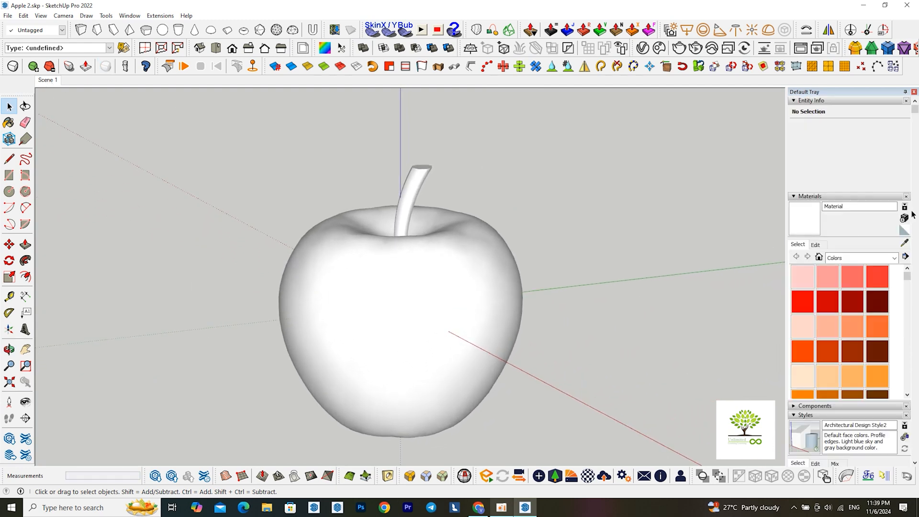
Create a new material, Material1, from the texture image food_0006_color_1k.jpg at 100 mm by 100 mm
{"action": "left_click", "coordinate": [904, 219]}
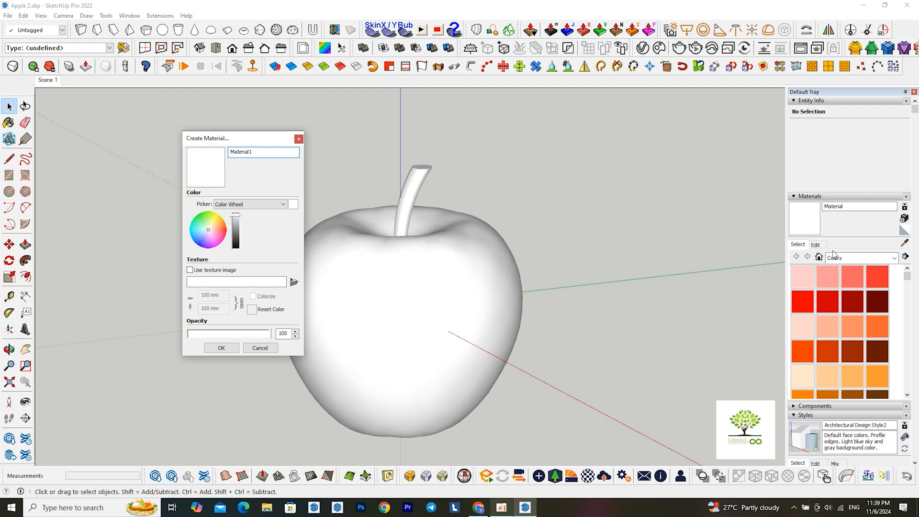
{"action": "left_click", "coordinate": [294, 282]}
{"action": "left_click", "coordinate": [401, 228]}
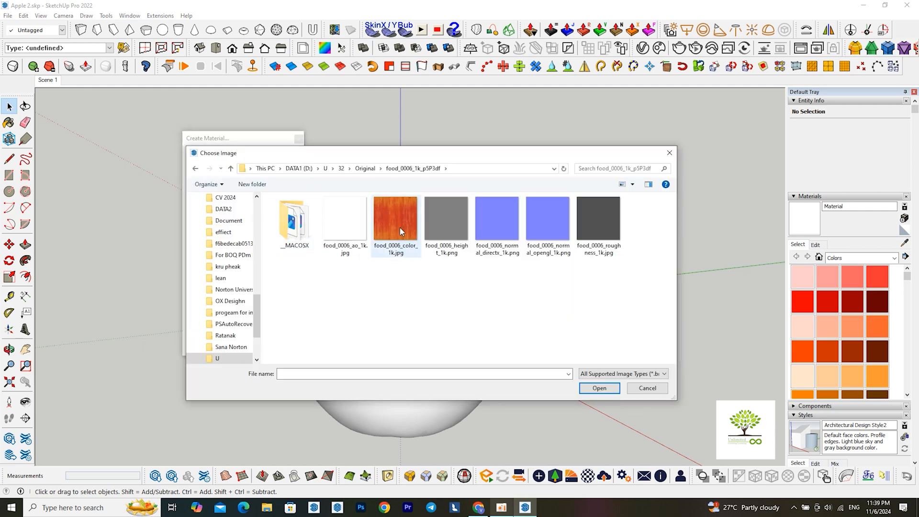
{"action": "left_click", "coordinate": [594, 387]}
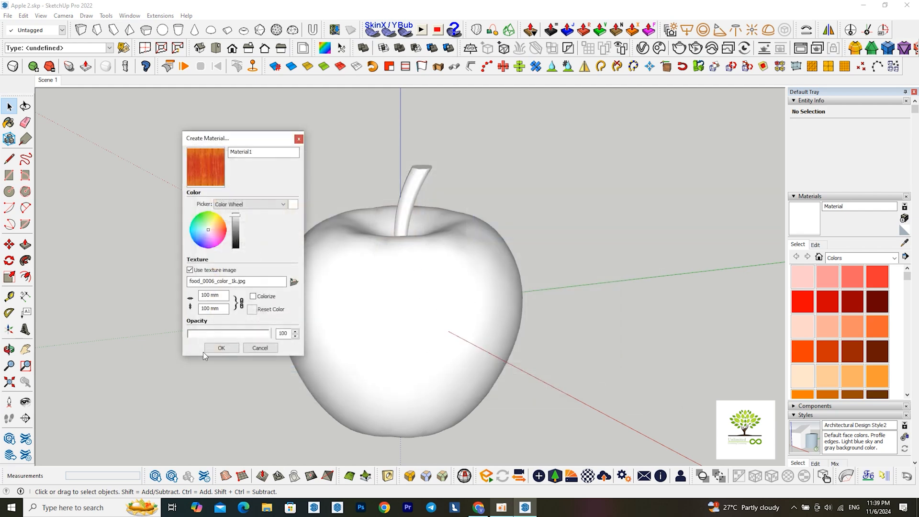
{"action": "left_click", "coordinate": [219, 349]}
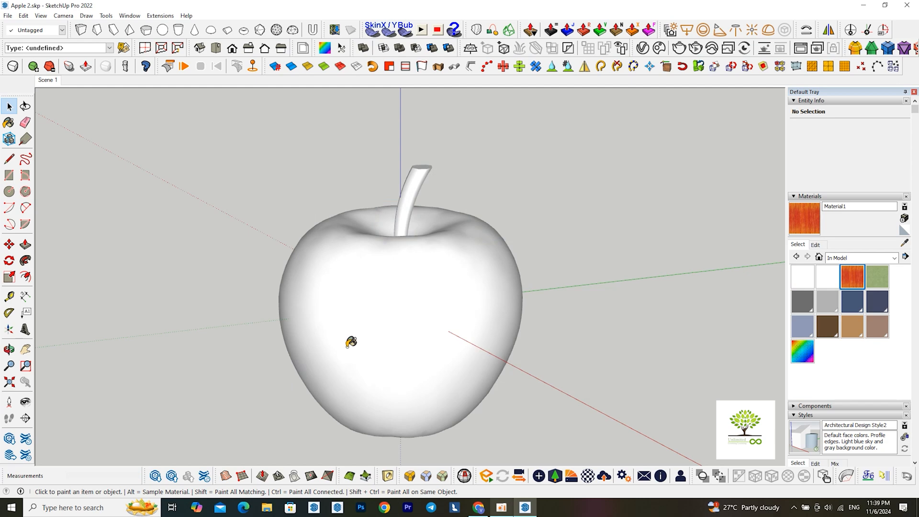
Open the apple group and paint all of its geometry with the red apple-skin texture Material1
{"action": "scroll", "coordinate": [347, 342], "scroll_direction": "up", "scroll_amount": 1}
{"action": "double_click", "coordinate": [384, 323]}
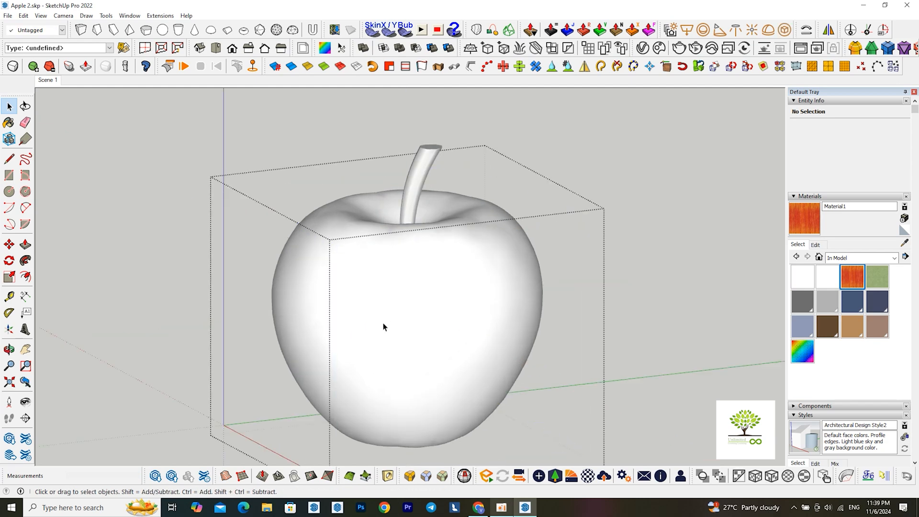
{"action": "key", "text": "ctrl+a"}
{"action": "key", "text": "b"}
{"action": "left_click", "coordinate": [445, 264]}
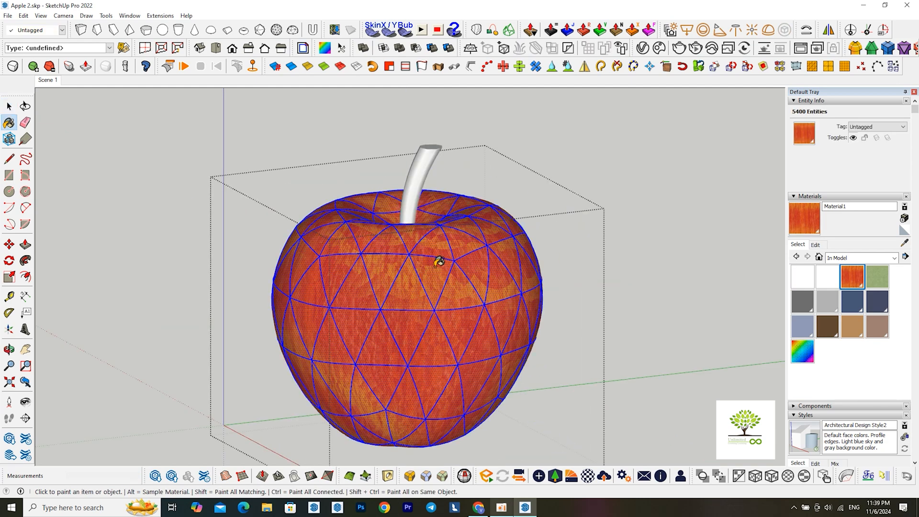
{"action": "key", "text": "space"}
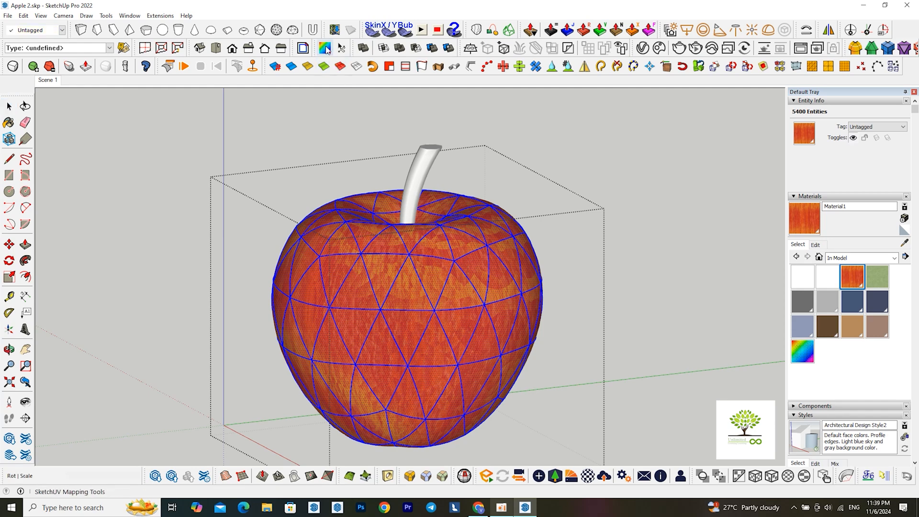
Remap the skin texture around the apple with SketchUV and close the apple group
{"action": "right_click", "coordinate": [393, 271]}
{"action": "left_click", "coordinate": [404, 287]}
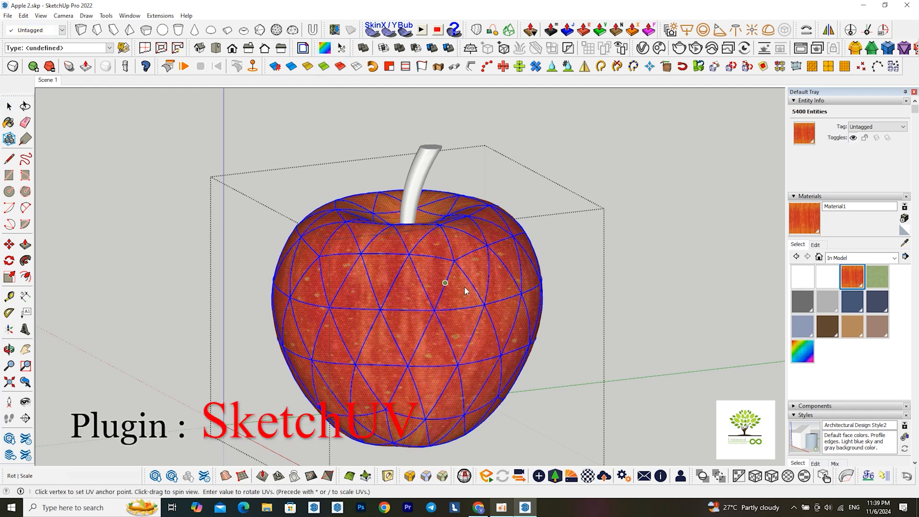
{"action": "key", "text": "space"}
{"action": "left_click", "coordinate": [632, 286]}
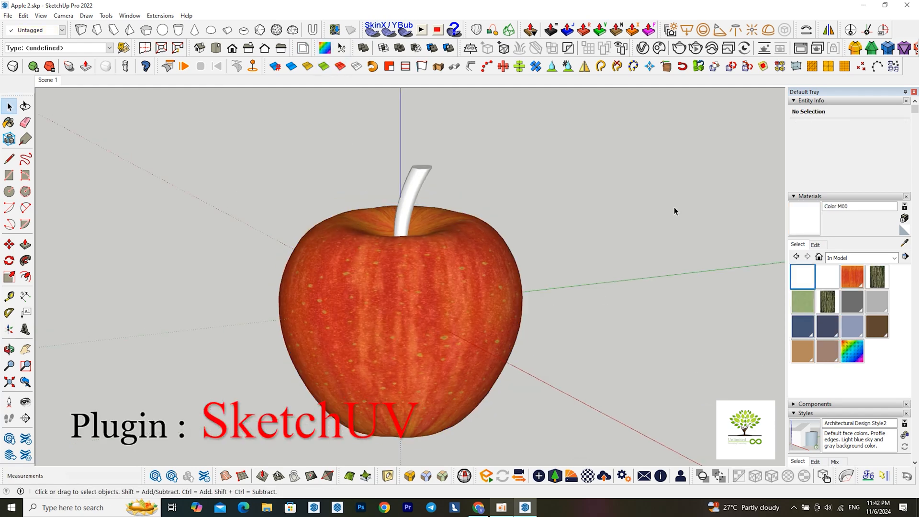
Create a new material, Material5, from the bark image photo_2024-11-06_23-24-01.jpg at a width of 100 mm
{"action": "left_click", "coordinate": [904, 218]}
{"action": "left_click", "coordinate": [294, 282]}
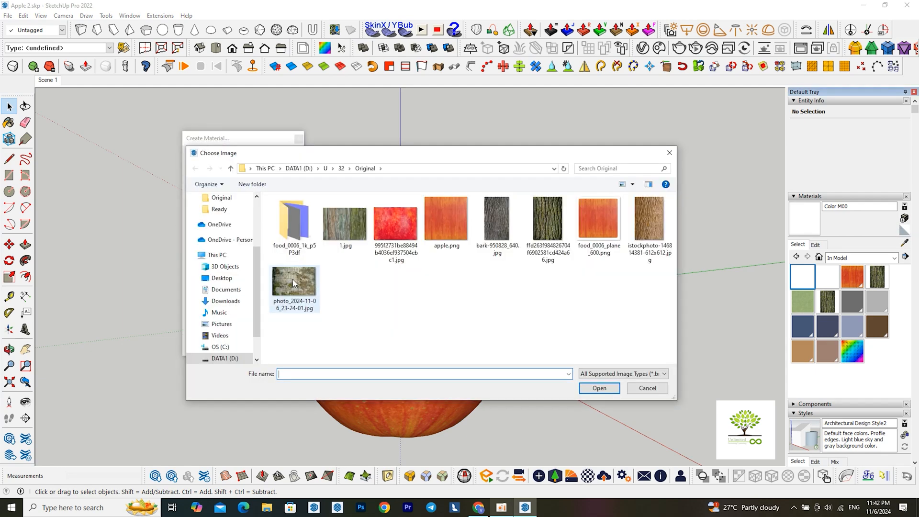
{"action": "left_click", "coordinate": [295, 289]}
{"action": "left_click", "coordinate": [600, 388]}
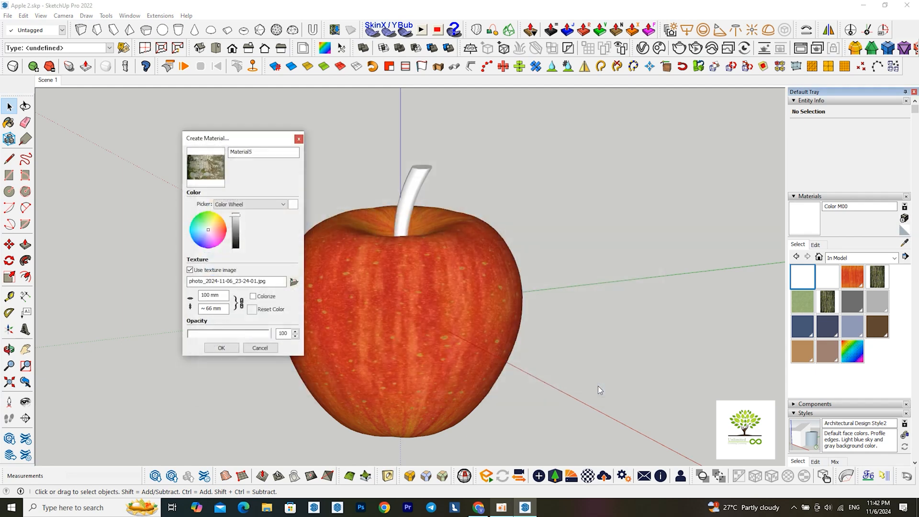
{"action": "left_click", "coordinate": [227, 350]}
Open the stem group and paint all of its geometry with the bark texture Material5
{"action": "key", "text": "space"}
{"action": "double_click", "coordinate": [406, 211]}
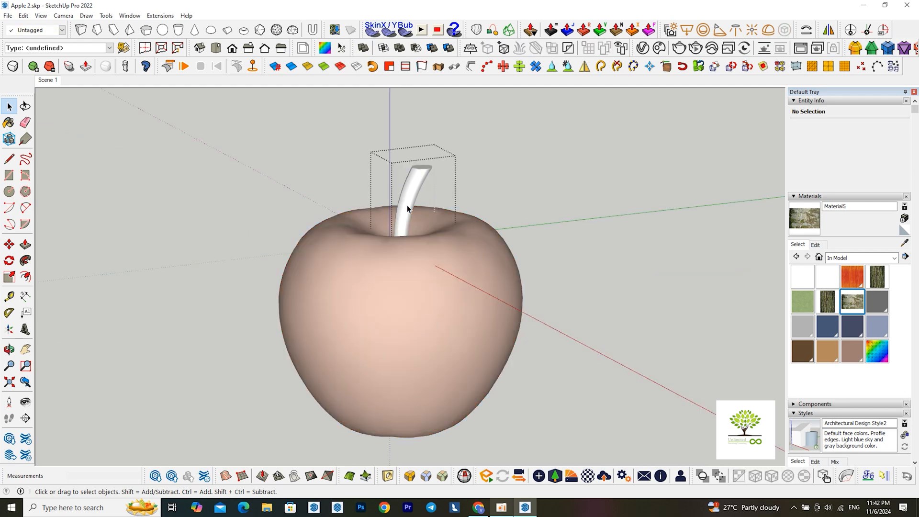
{"action": "key", "text": "ctrl+a"}
{"action": "left_click", "coordinate": [804, 218]}
{"action": "left_click", "coordinate": [421, 183]}
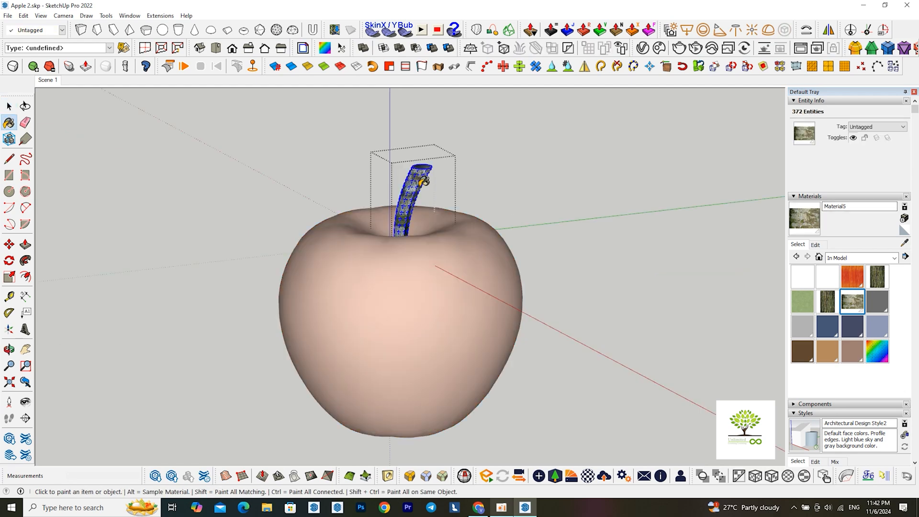
Remap the bark texture along the stem's surface with SketchUV
{"action": "left_click", "coordinate": [325, 49]}
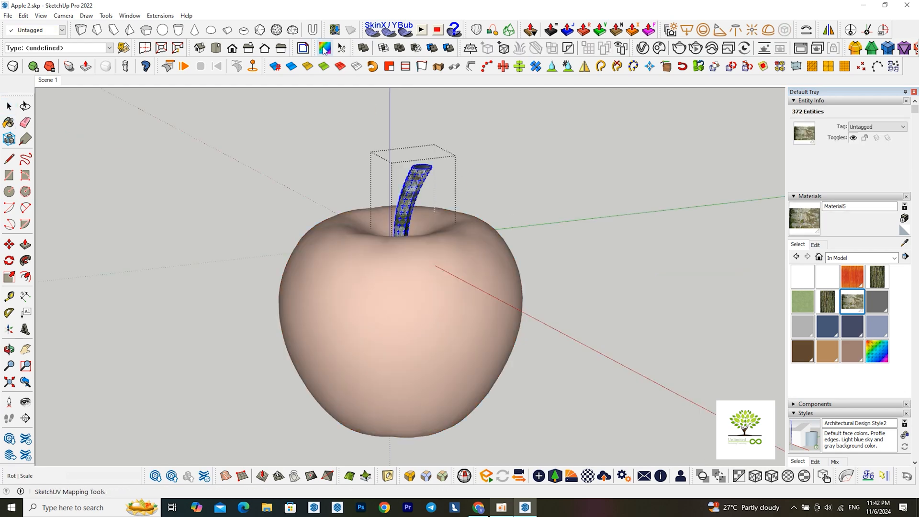
{"action": "right_click", "coordinate": [412, 180]}
{"action": "left_click", "coordinate": [427, 185]}
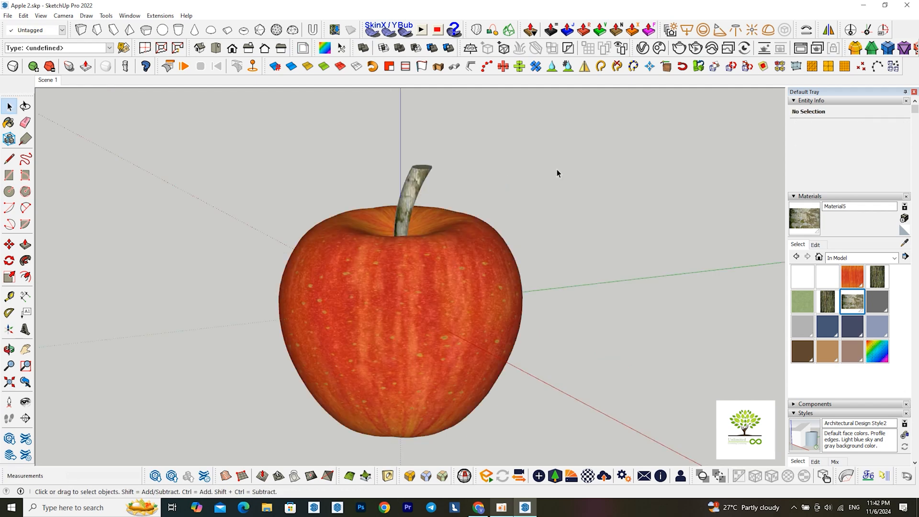
{"action": "key", "text": "b"}
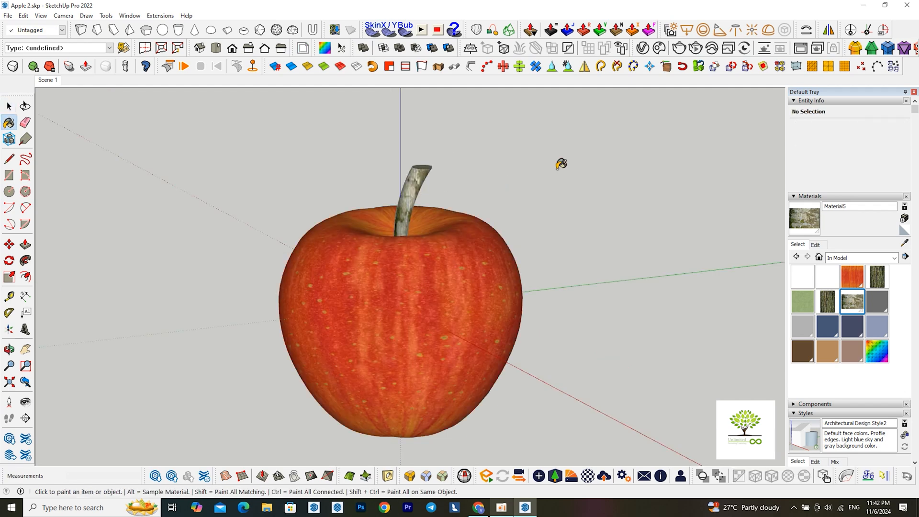
Show the V-Ray Asset Editor with its material parameters, sample the apple's skin material and convert it for editing in V-Ray
{"action": "left_click", "coordinate": [479, 289], "text": "alt"}
{"action": "left_click", "coordinate": [643, 48]}
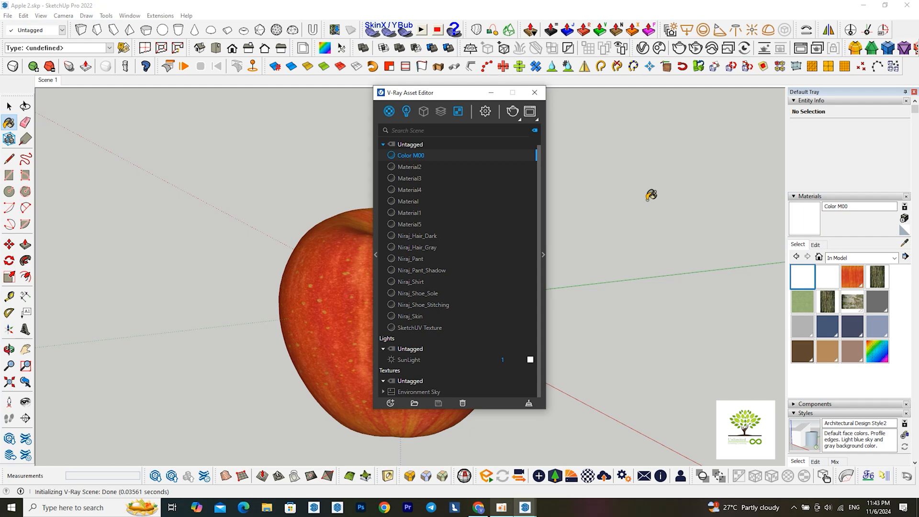
{"action": "left_click", "coordinate": [543, 255]}
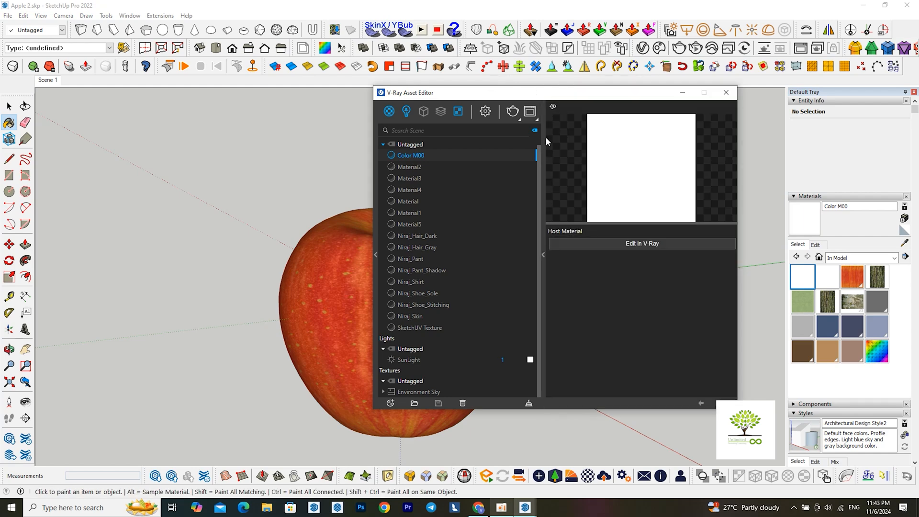
{"action": "left_click_drag", "start_coordinate": [581, 92], "coordinate": [717, 94]}
{"action": "left_click", "coordinate": [376, 262], "text": "alt"}
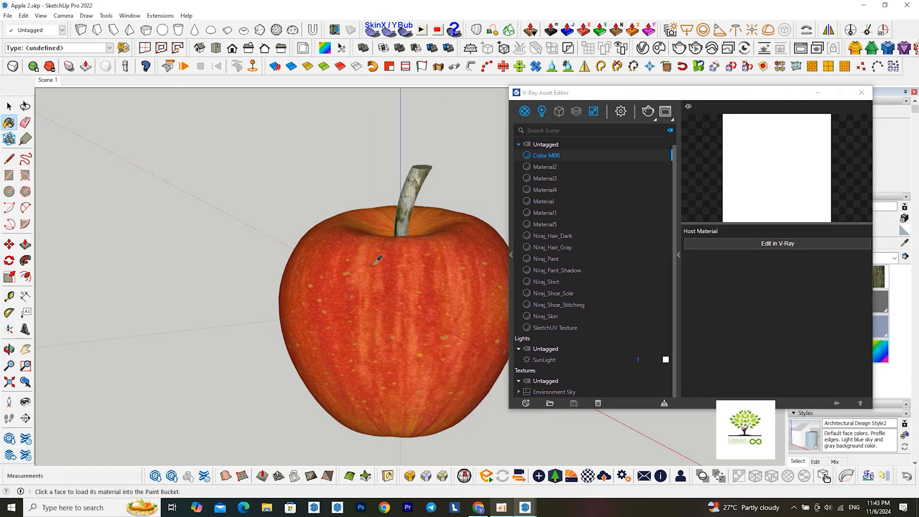
{"action": "left_click", "coordinate": [787, 244]}
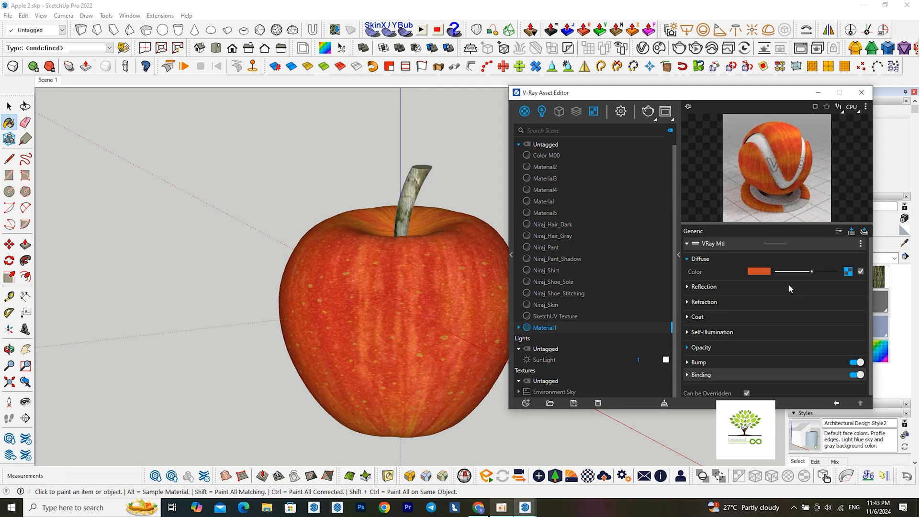
Set the apple skin material's reflection color to full white and its reflection glossiness to 0.9
{"action": "left_click", "coordinate": [697, 289]}
{"action": "left_click_drag", "start_coordinate": [784, 299], "coordinate": [836, 300]}
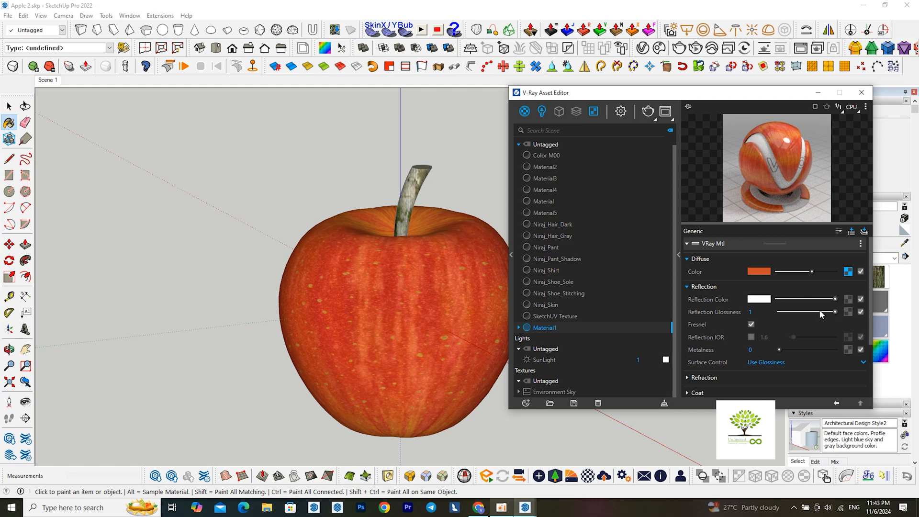
{"action": "type", "text": "0.9"}
{"action": "key", "text": "Return"}
{"action": "left_click", "coordinate": [719, 378]}
{"action": "scroll", "coordinate": [718, 379], "scroll_direction": "down", "scroll_amount": 1}
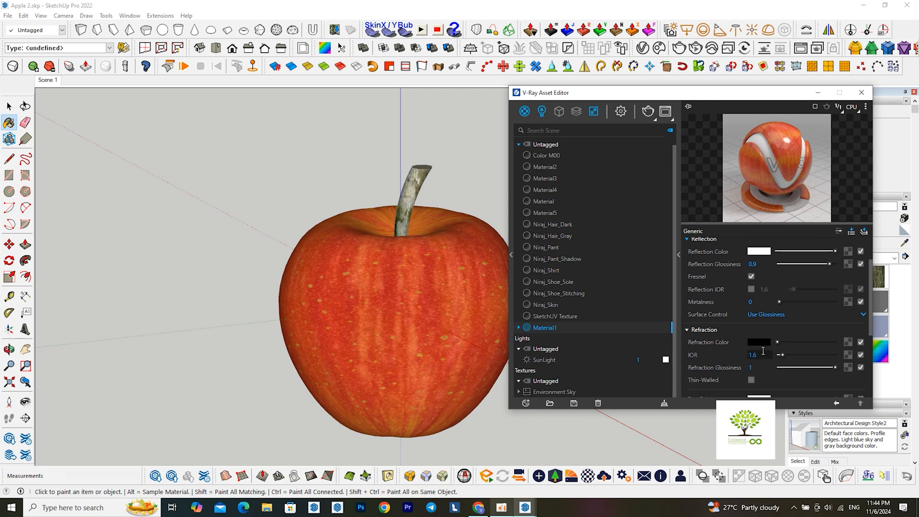
{"action": "left_click", "coordinate": [780, 342]}
Assign food_0006_color_1k.jpg as a bitmap bump map on the apple skin material and lower the bump amount
{"action": "scroll", "coordinate": [740, 353], "scroll_direction": "down", "scroll_amount": 3}
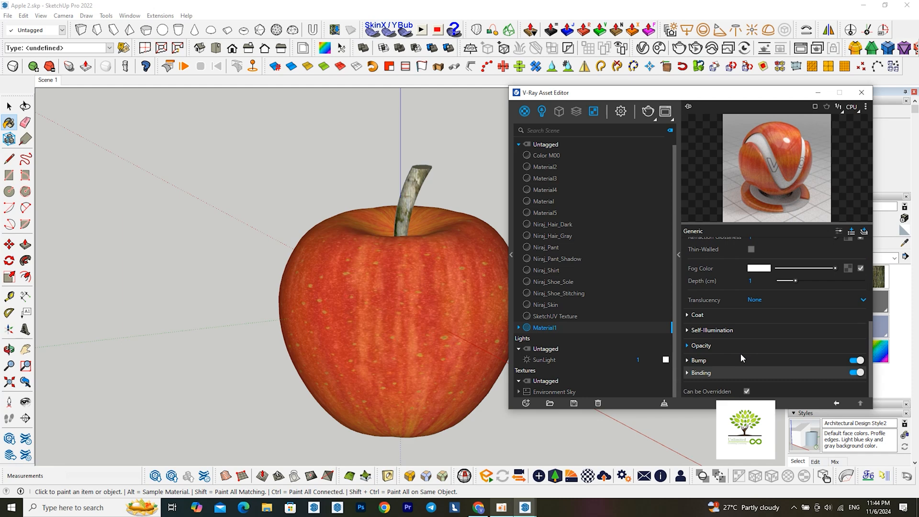
{"action": "left_click", "coordinate": [738, 359]}
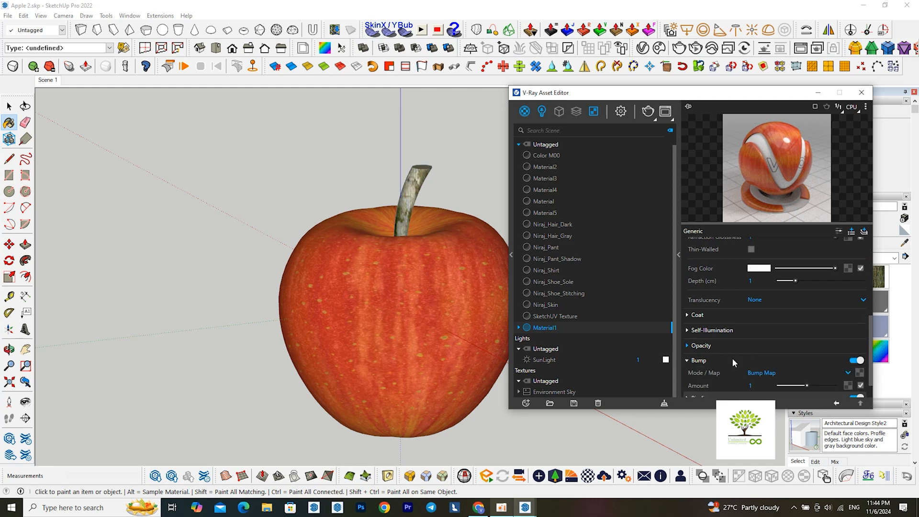
{"action": "scroll", "coordinate": [733, 358], "scroll_direction": "down", "scroll_amount": 1}
{"action": "left_click", "coordinate": [860, 349]}
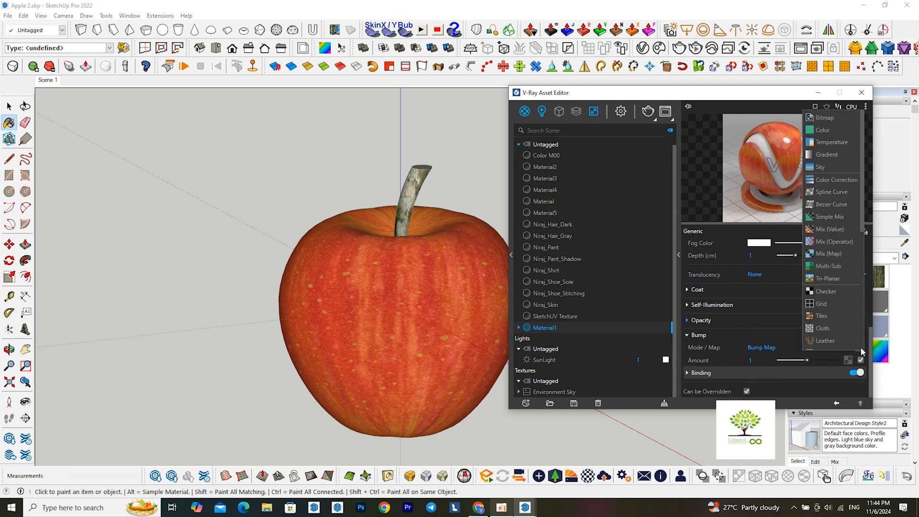
{"action": "left_click", "coordinate": [835, 122]}
{"action": "left_click", "coordinate": [673, 174]}
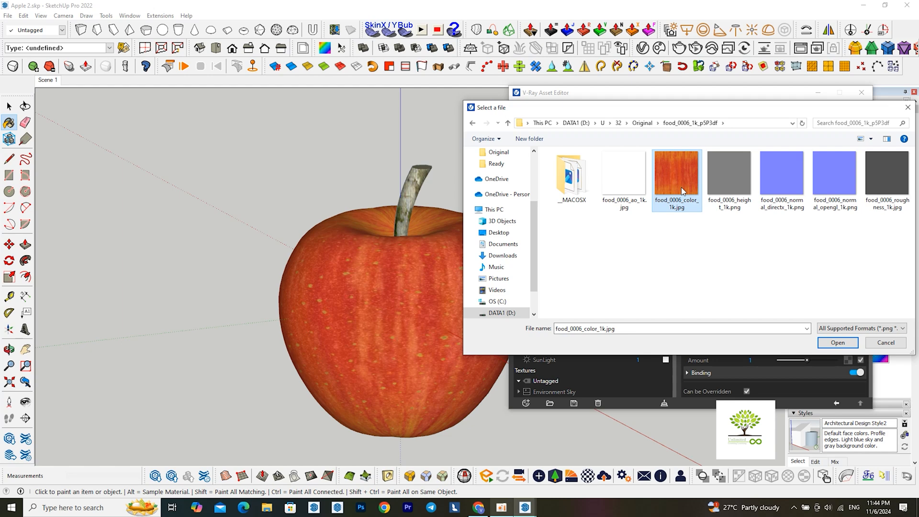
{"action": "left_click", "coordinate": [833, 341]}
{"action": "left_click", "coordinate": [837, 404]}
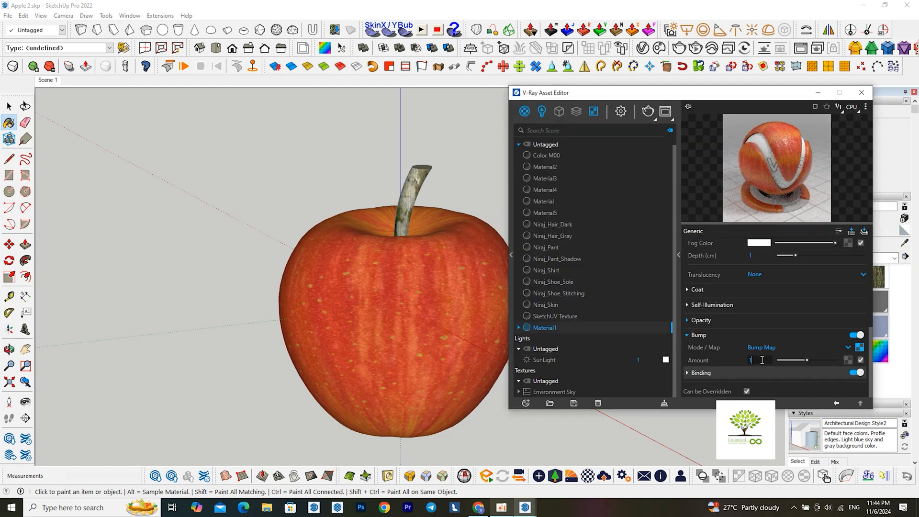
{"action": "type", "text": "0"}
{"action": "key", "text": "Return"}
Sample the stem's Material5, convert it for V-Ray editing, and set its reflection color to full white with glossiness 0.6
{"action": "left_click", "coordinate": [424, 172], "text": "alt"}
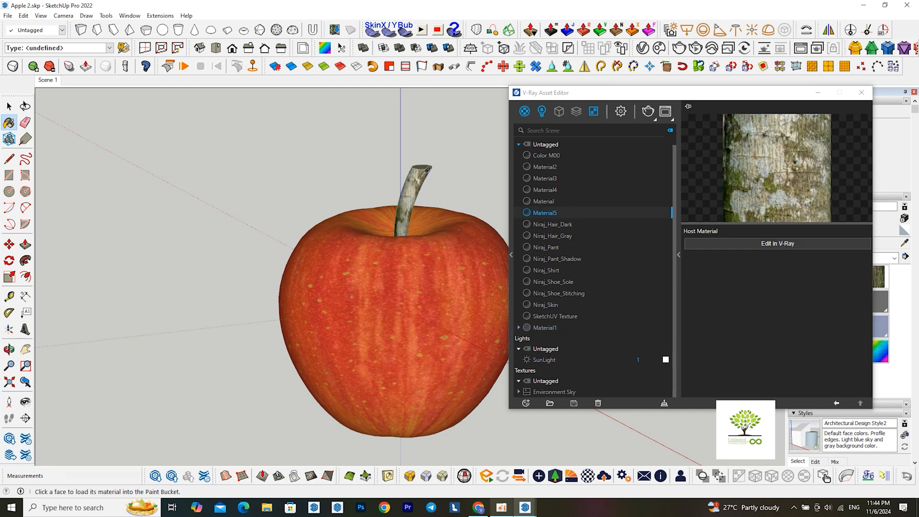
{"action": "left_click", "coordinate": [772, 244]}
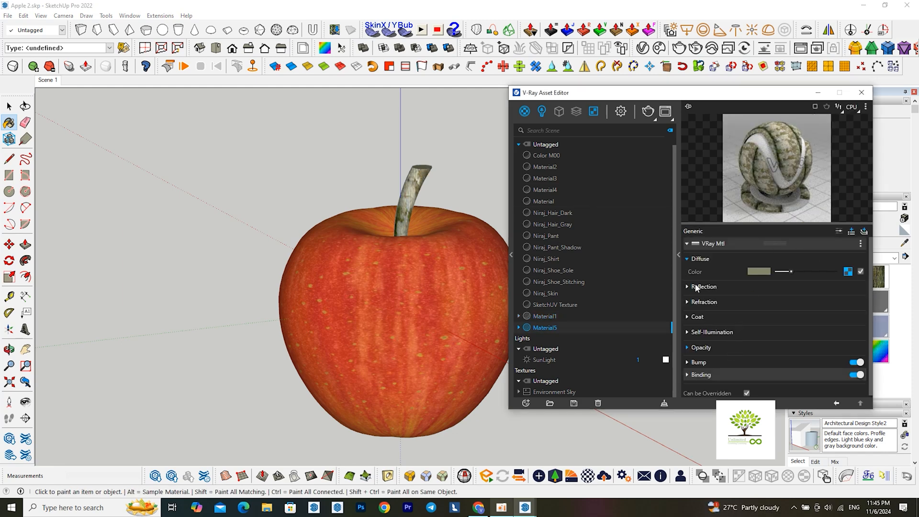
{"action": "left_click", "coordinate": [732, 286]}
{"action": "left_click_drag", "start_coordinate": [778, 300], "coordinate": [837, 300]}
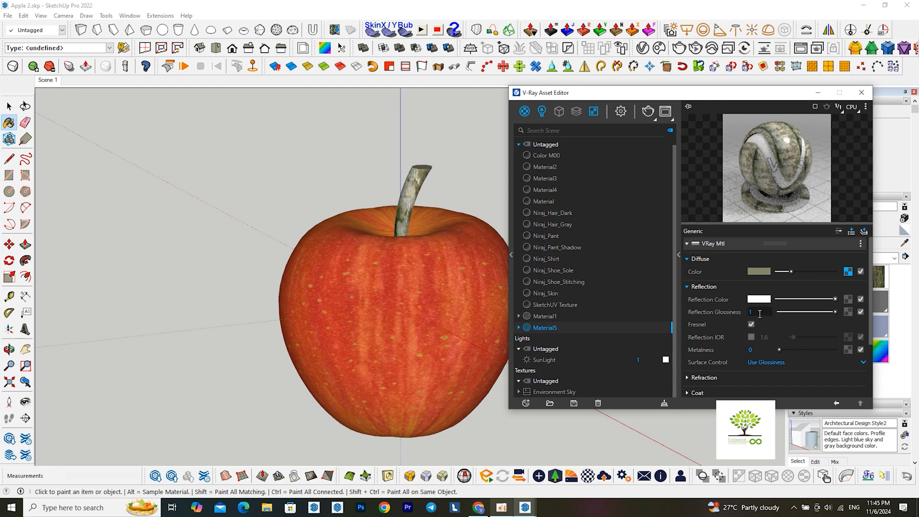
{"action": "type", "text": "0.6"}
{"action": "key", "text": "Return"}
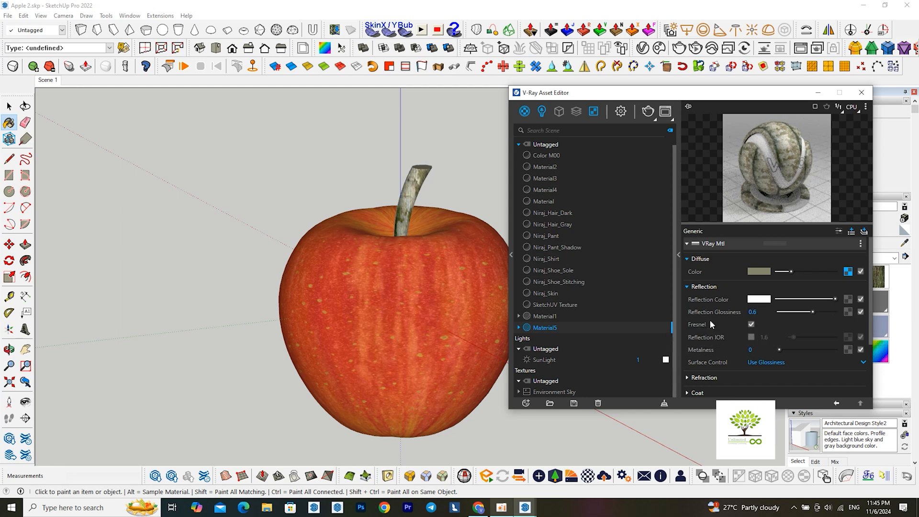
Assign the rough bark image from D:\U\32\Original as Material5's bitmap bump map and set the bump amount to 0.01
{"action": "scroll", "coordinate": [712, 320], "scroll_direction": "down", "scroll_amount": 3}
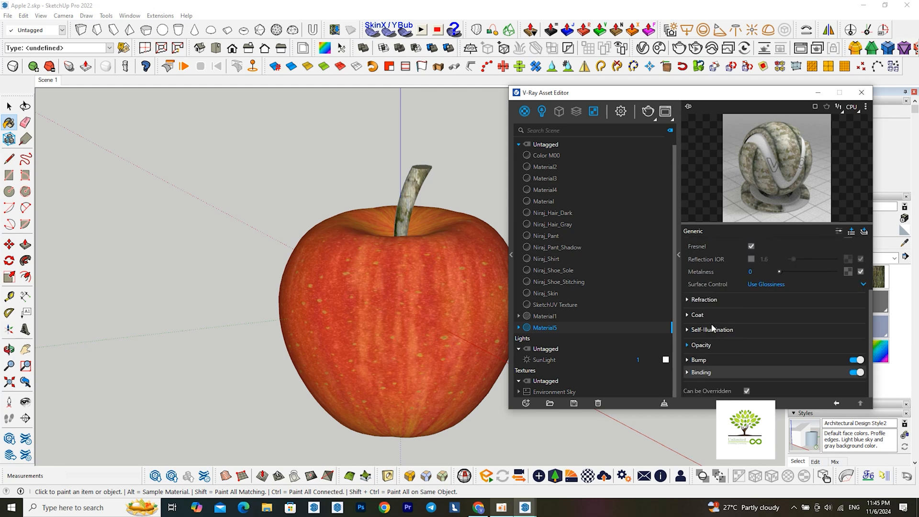
{"action": "left_click", "coordinate": [705, 360]}
{"action": "left_click", "coordinate": [860, 373]}
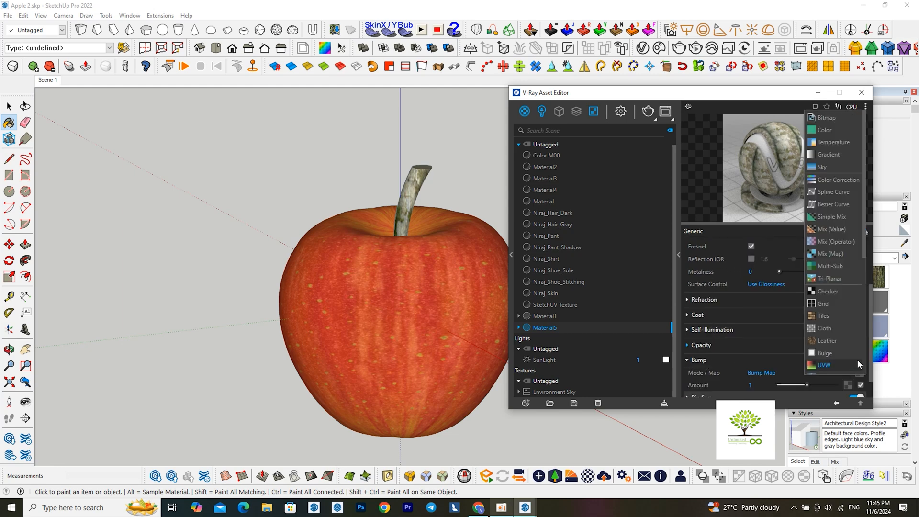
{"action": "left_click", "coordinate": [833, 118]}
{"action": "left_click", "coordinate": [833, 175]}
{"action": "left_click", "coordinate": [839, 342]}
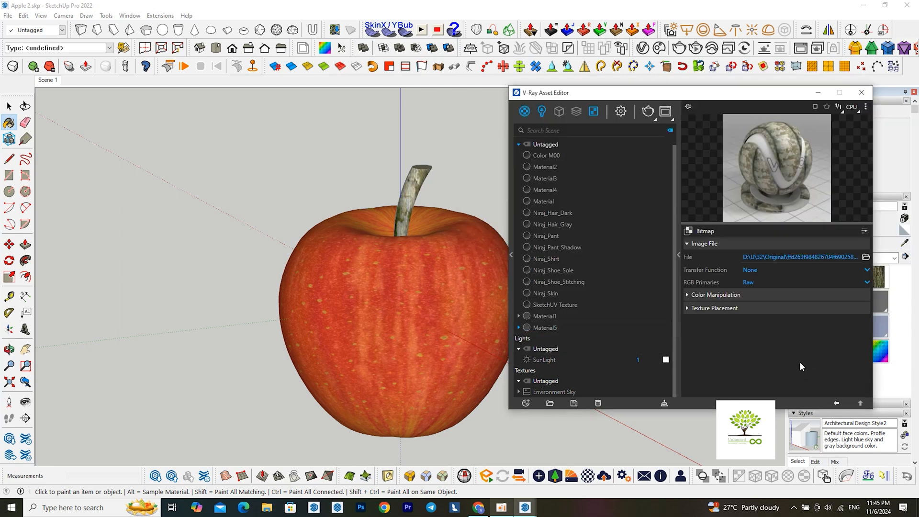
{"action": "left_click", "coordinate": [838, 404]}
{"action": "left_click", "coordinate": [760, 383]}
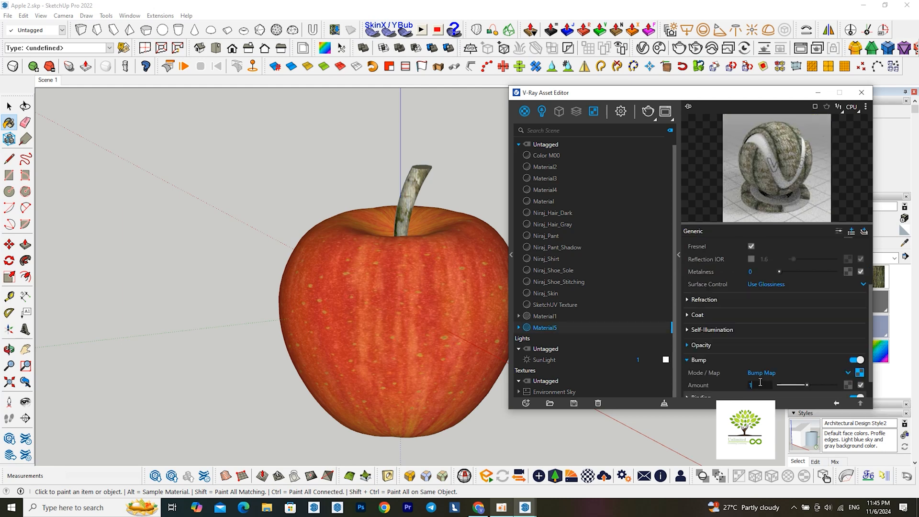
{"action": "scroll", "coordinate": [735, 360], "scroll_direction": "down", "scroll_amount": 1}
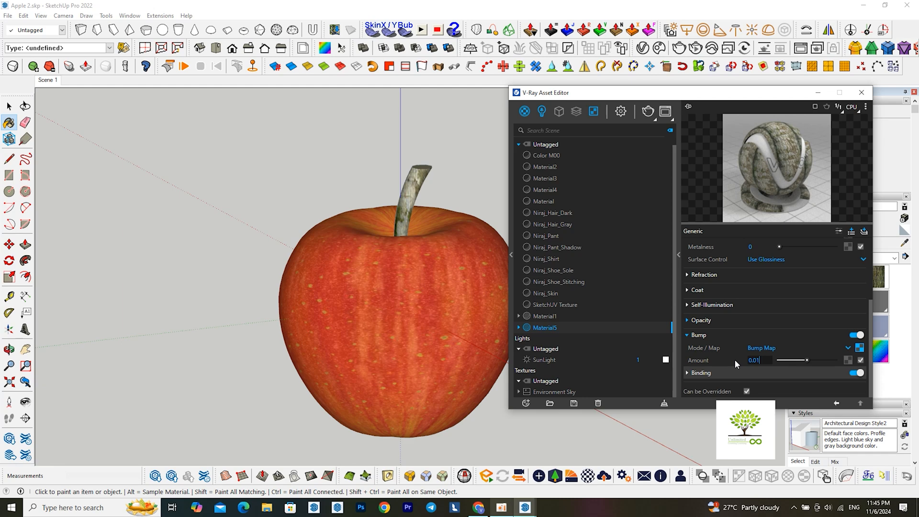
{"action": "key", "text": "Return"}
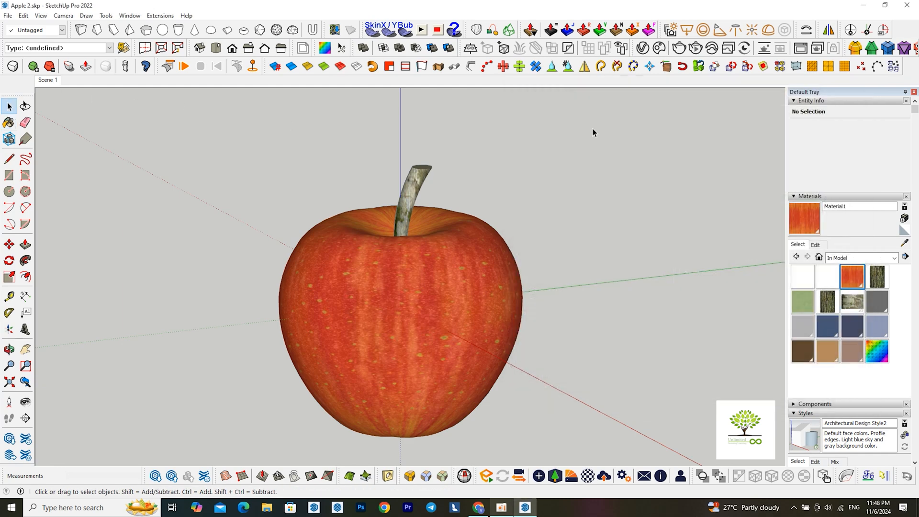
Start a V-Ray render of the apple in the frame buffer
{"action": "left_click", "coordinate": [678, 47]}
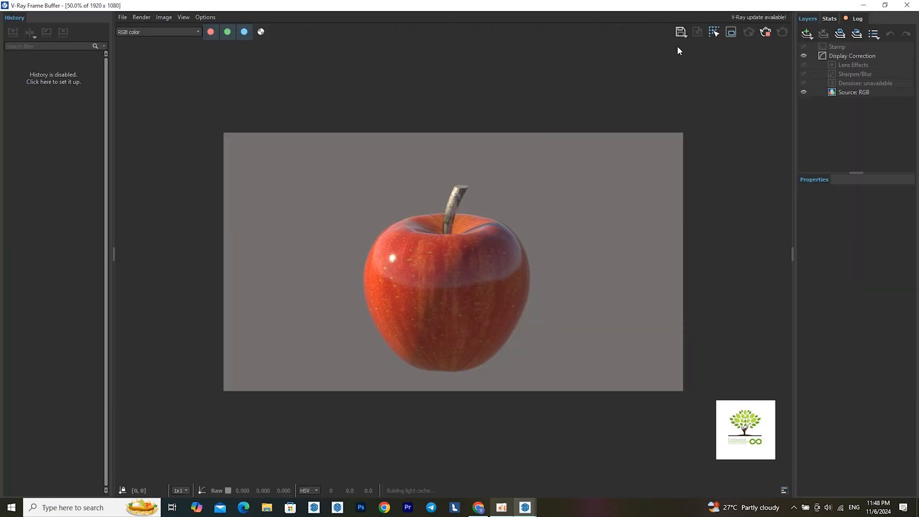